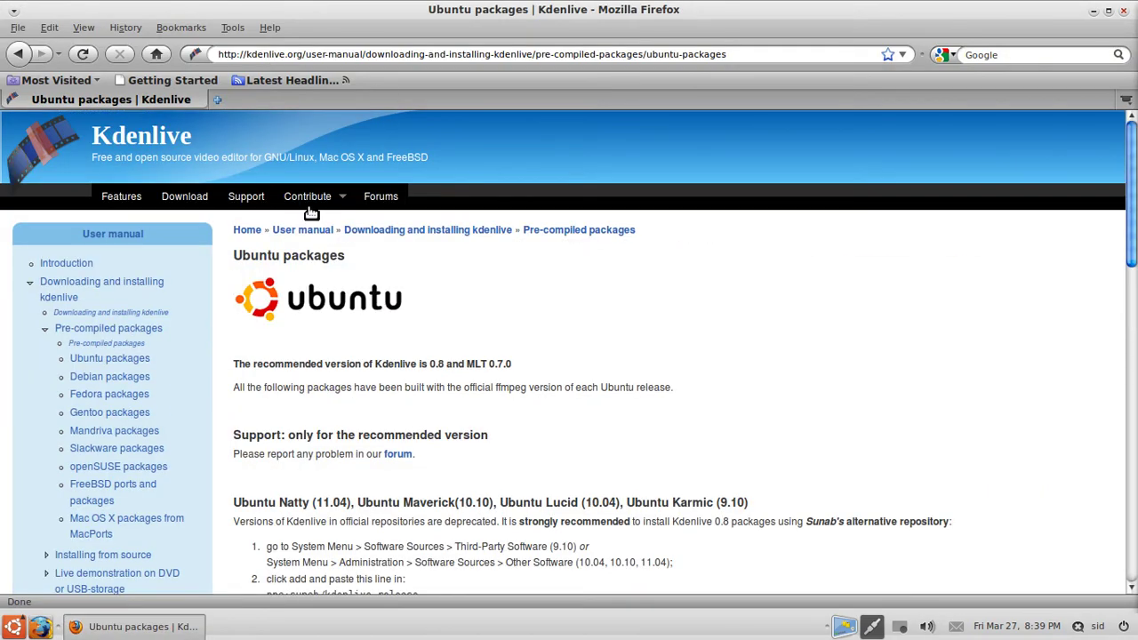
Scroll the Kdenlive Ubuntu packages page down to the PPA line and apt-get install command
{"action": "scroll", "coordinate": [551, 432], "scroll_direction": "down", "scroll_amount": 3}
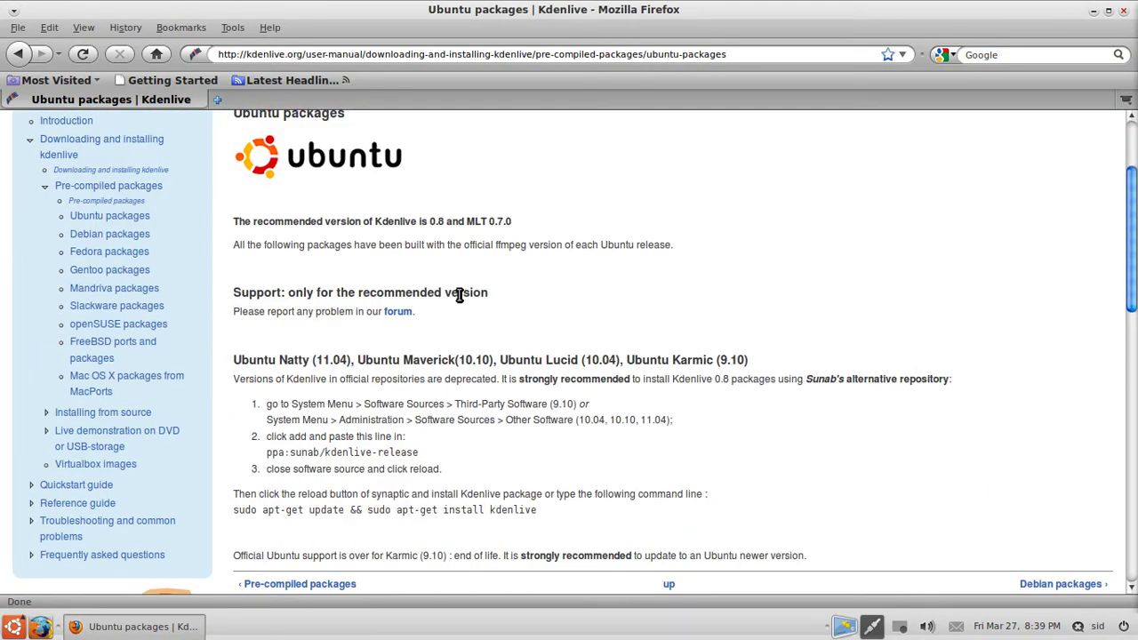
{"action": "scroll", "coordinate": [498, 301], "scroll_direction": "down", "scroll_amount": 1}
{"action": "scroll", "coordinate": [465, 293], "scroll_direction": "down", "scroll_amount": 1}
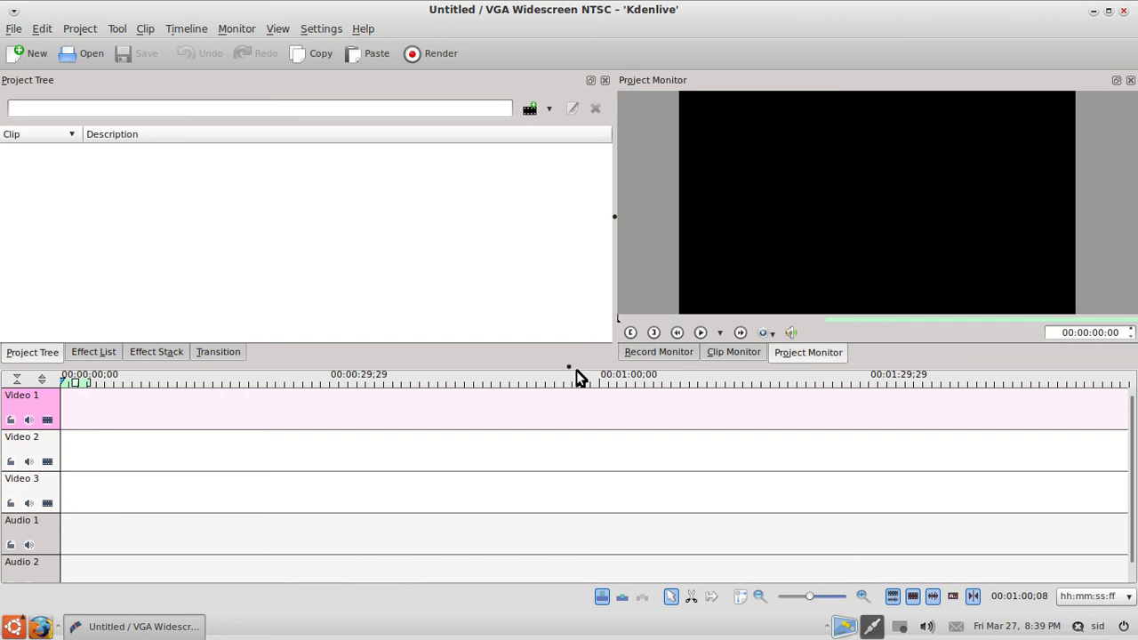
Raise the timeline splitter slightly and disable video thumbnails from the status bar
{"action": "mouse_move", "coordinate": [571, 366]}
{"action": "left_mouse_down"}
{"action": "mouse_move", "coordinate": [563, 315]}
{"action": "mouse_move", "coordinate": [564, 359]}
{"action": "left_mouse_up"}
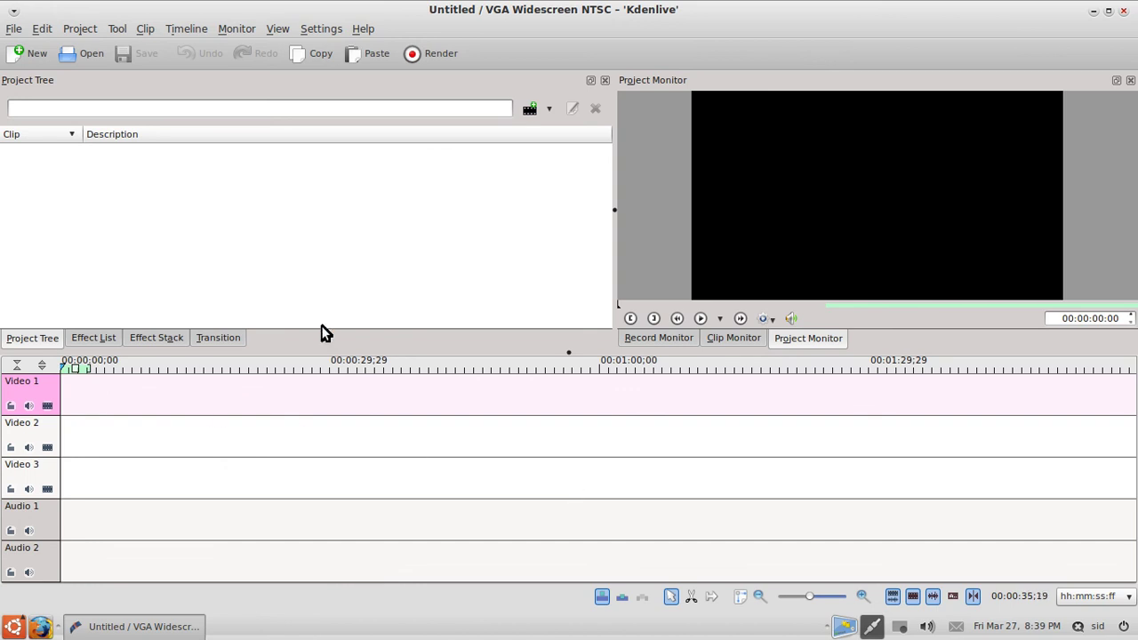
{"action": "left_click", "coordinate": [893, 597]}
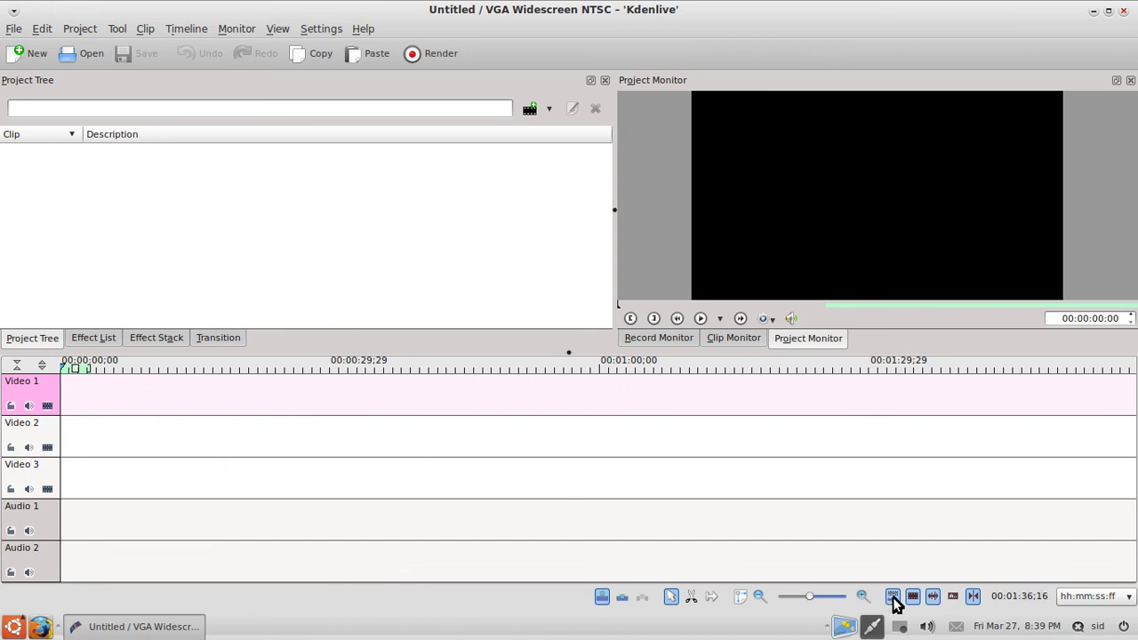
{"action": "left_click", "coordinate": [99, 341]}
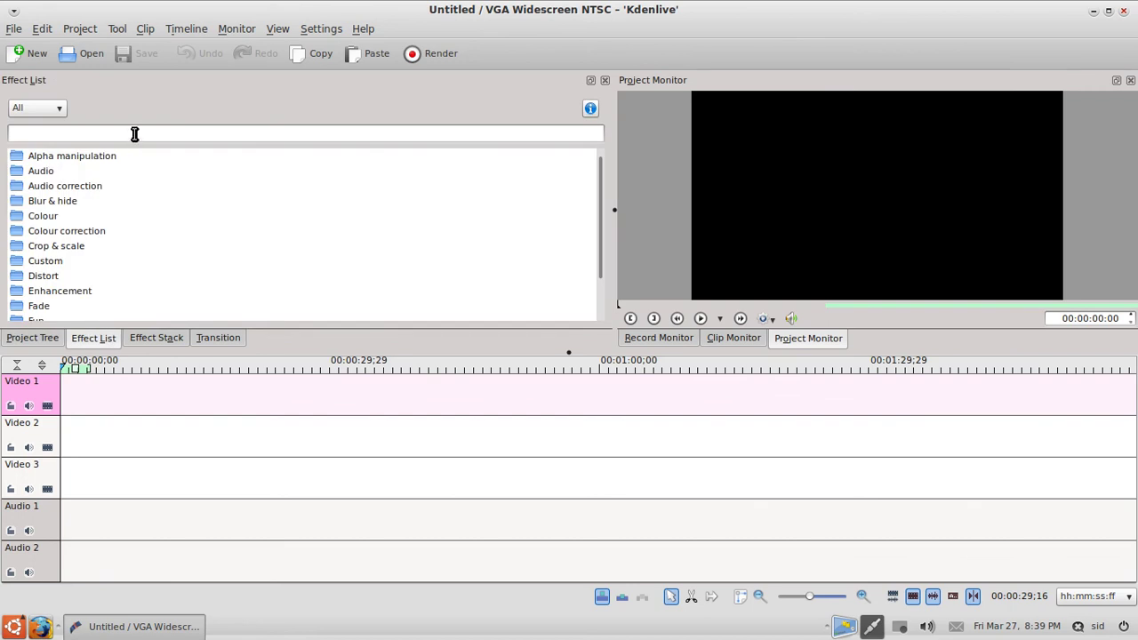
{"action": "scroll", "coordinate": [142, 200], "scroll_direction": "down", "scroll_amount": 1}
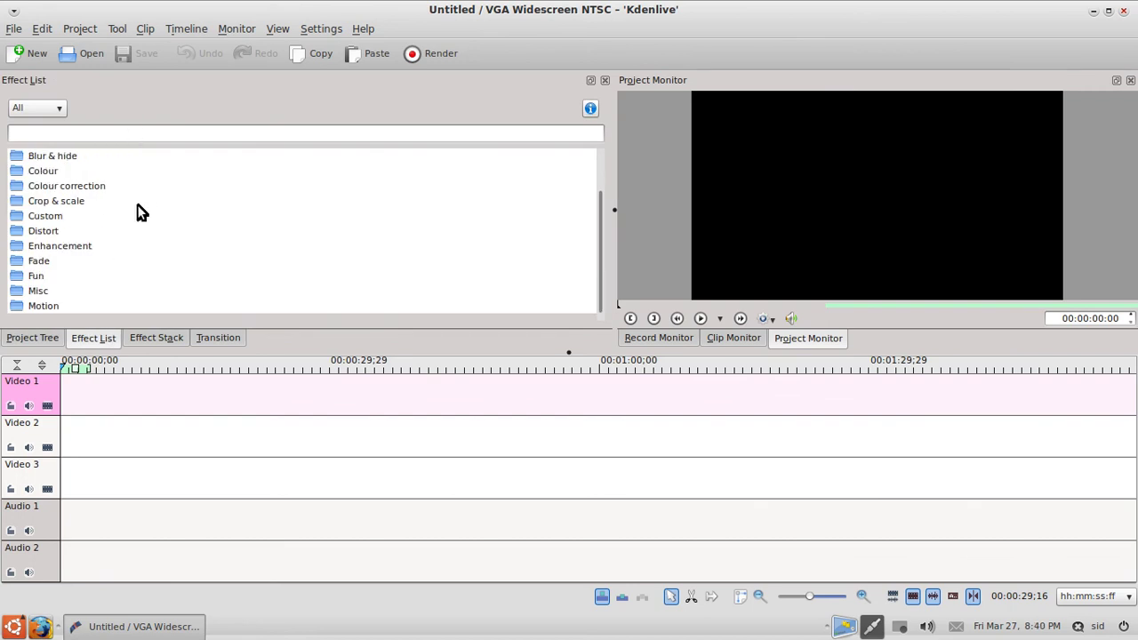
{"action": "scroll", "coordinate": [89, 223], "scroll_direction": "up", "scroll_amount": 1}
{"action": "left_click", "coordinate": [109, 135]}
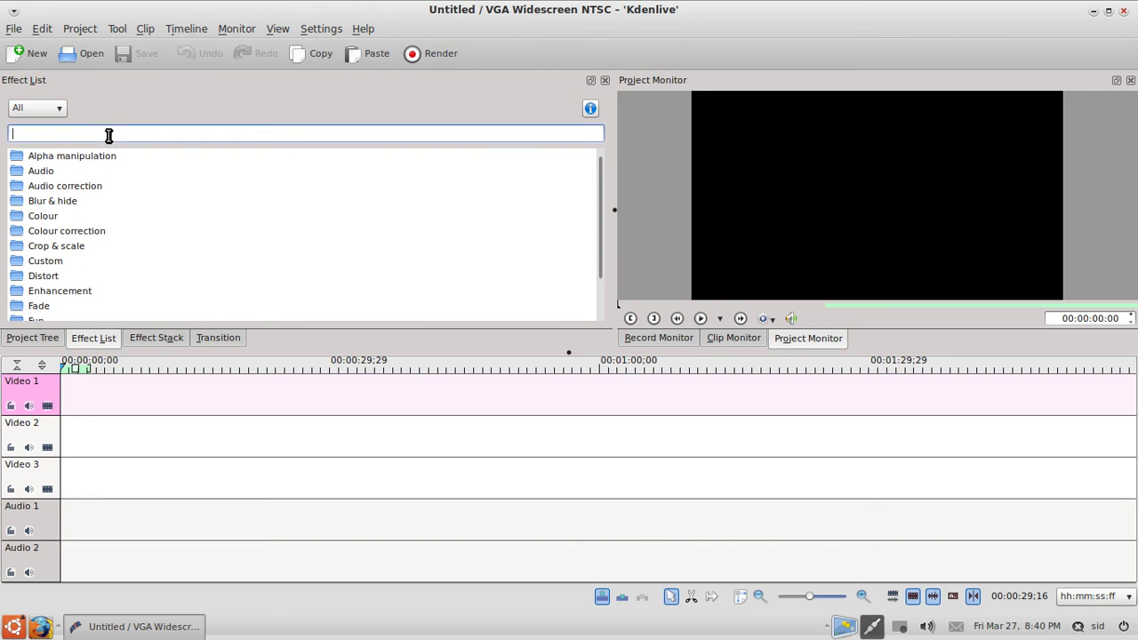
{"action": "type", "text": "whi"}
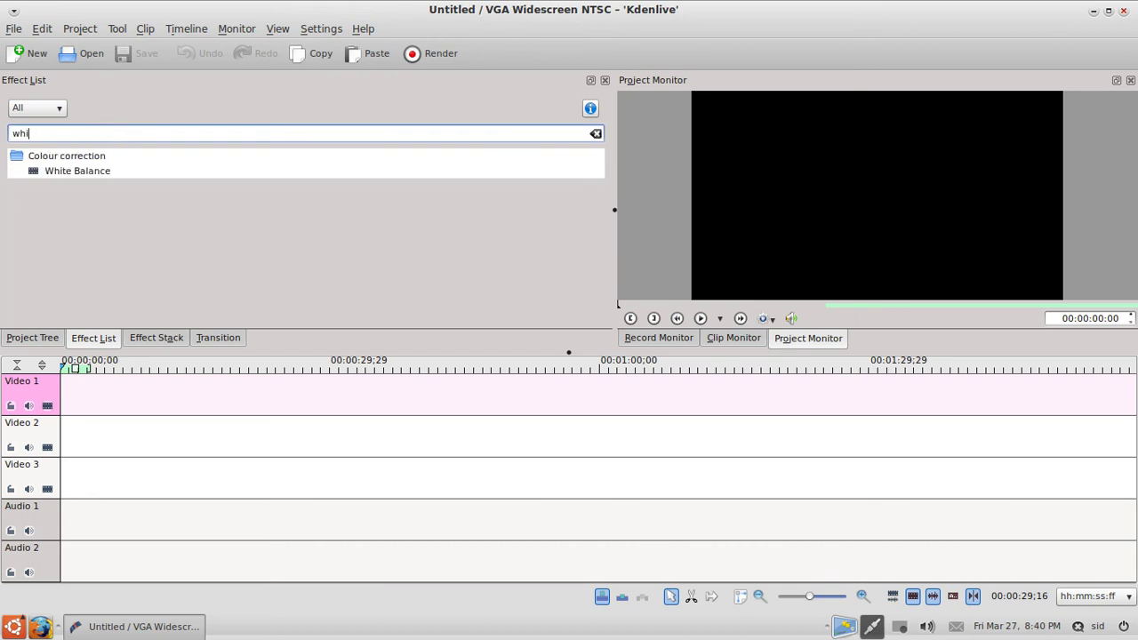
{"action": "key", "text": "BackSpace"}
{"action": "key", "text": "BackSpace"}
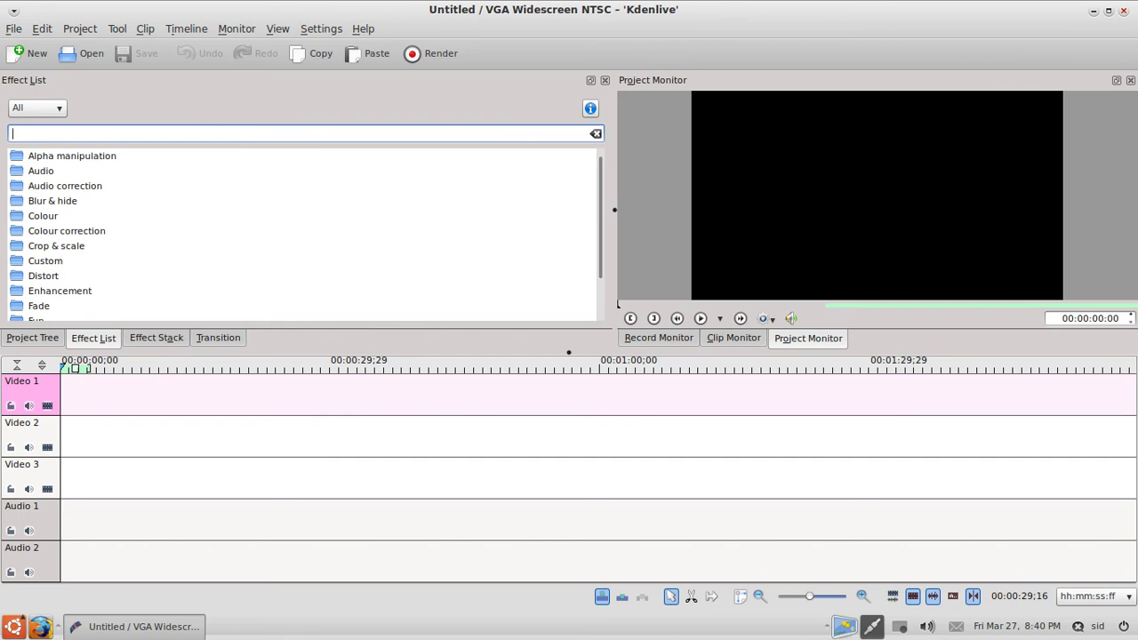
{"action": "double_click", "coordinate": [40, 239]}
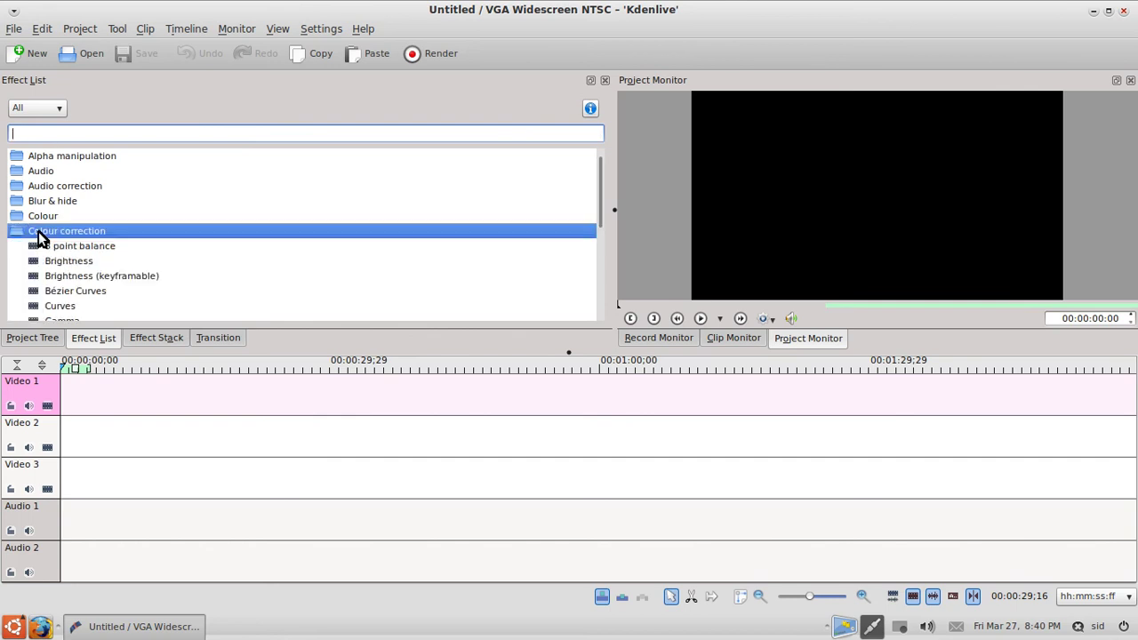
{"action": "scroll", "coordinate": [213, 259], "scroll_direction": "down", "scroll_amount": 3}
{"action": "scroll", "coordinate": [64, 220], "scroll_direction": "up", "scroll_amount": 1}
{"action": "scroll", "coordinate": [71, 191], "scroll_direction": "up", "scroll_amount": 1}
{"action": "double_click", "coordinate": [73, 189]}
{"action": "left_click", "coordinate": [34, 337]}
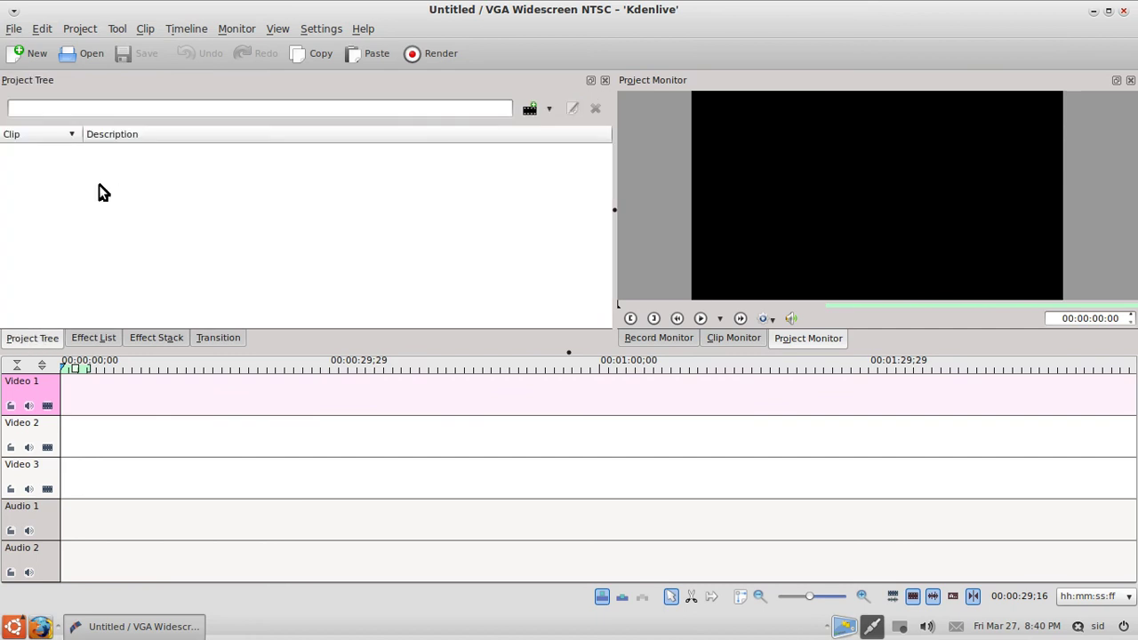
Add Untitled Screencast.mkv from Videos to the Project Tree, dismissing the profile mismatch notice
{"action": "right_click", "coordinate": [402, 194]}
{"action": "left_click", "coordinate": [439, 206]}
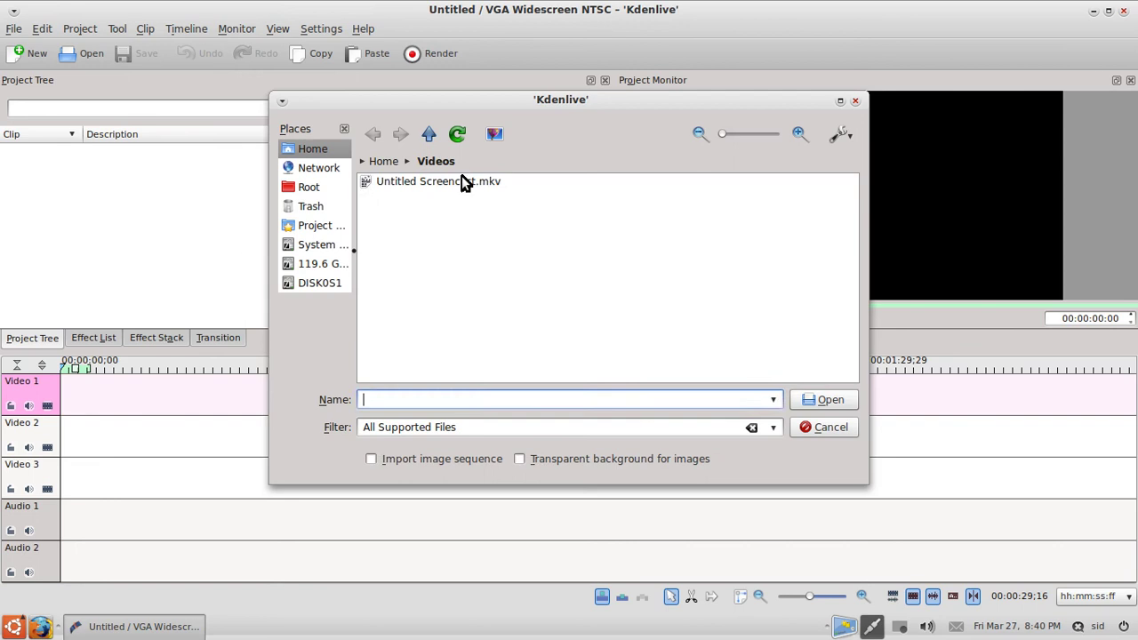
{"action": "left_click", "coordinate": [462, 180]}
{"action": "left_click", "coordinate": [825, 402]}
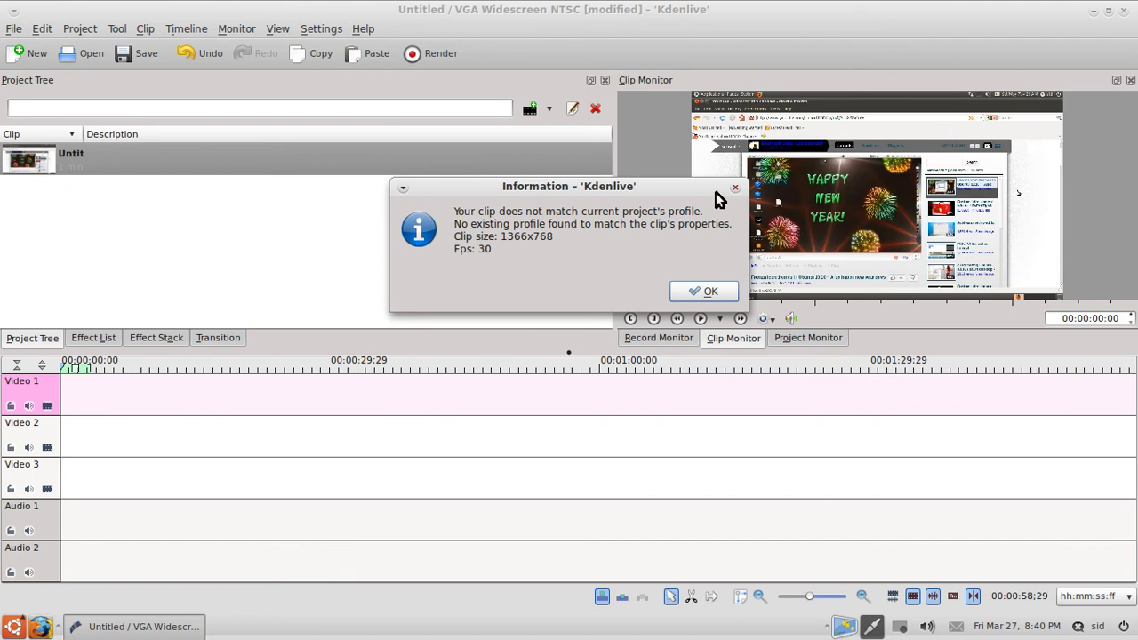
{"action": "left_click", "coordinate": [704, 292]}
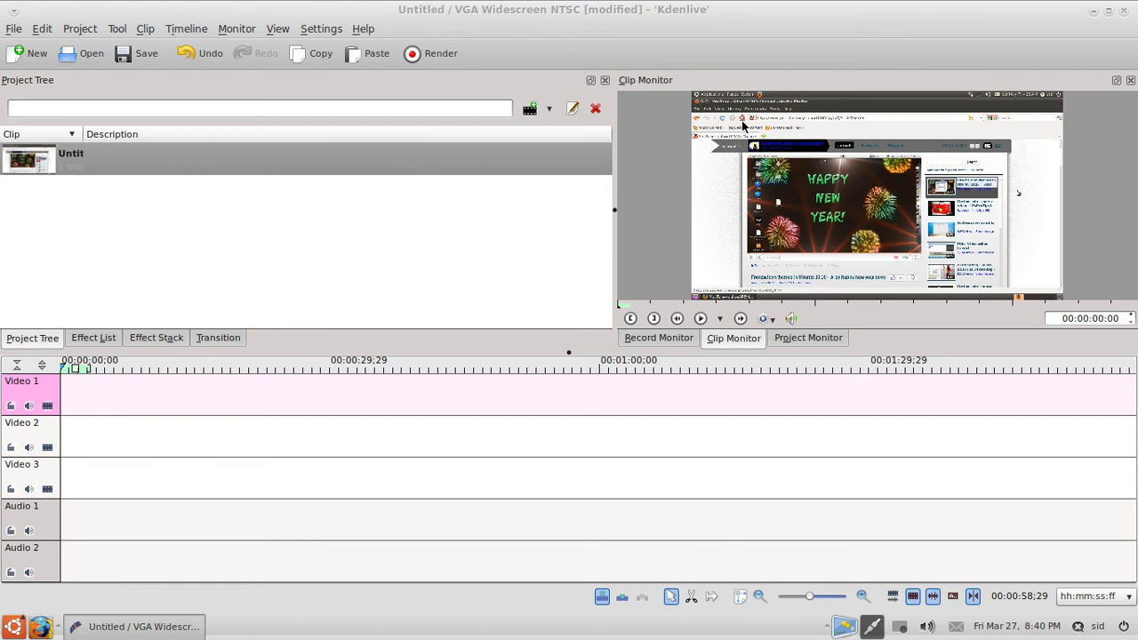
Detach the Project Monitor and dock it beside the Clip Monitor
{"action": "left_click", "coordinate": [812, 339]}
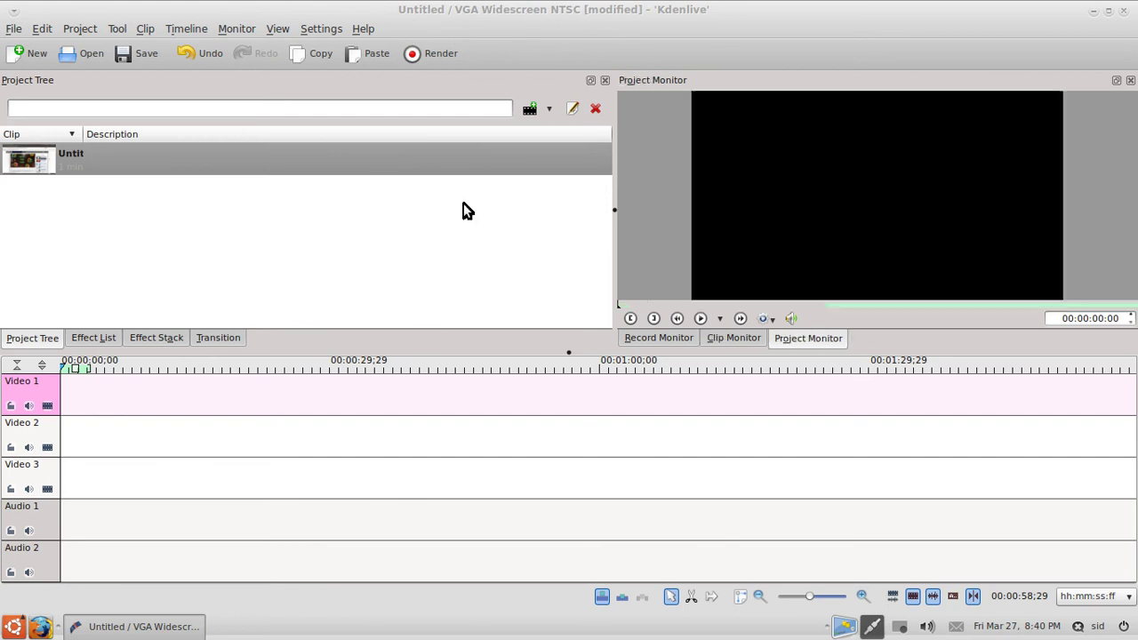
{"action": "left_click", "coordinate": [1116, 81]}
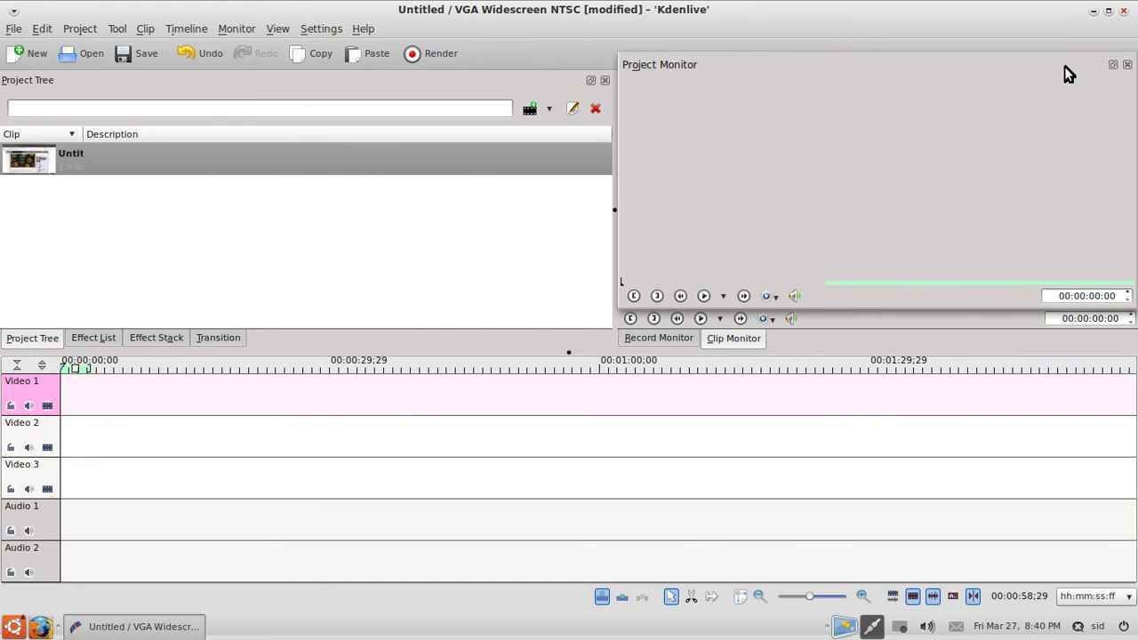
{"action": "left_click_drag", "start_coordinate": [853, 73], "coordinate": [798, 158]}
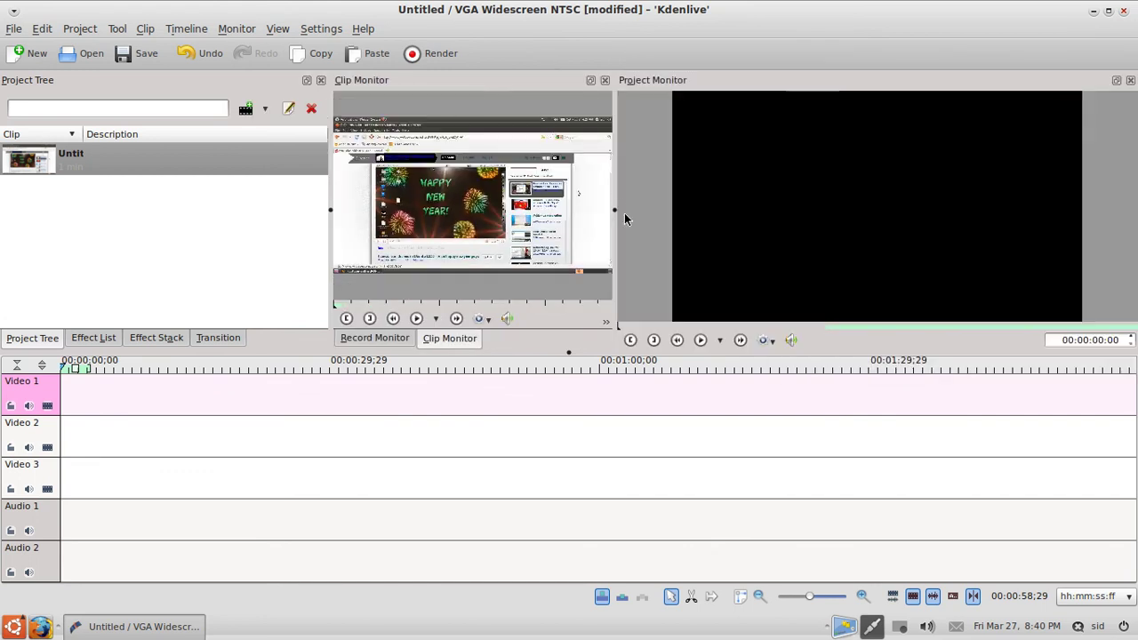
Resize the Project Tree and the monitor panels by dragging their splitters
{"action": "left_click_drag", "start_coordinate": [615, 211], "coordinate": [727, 208]}
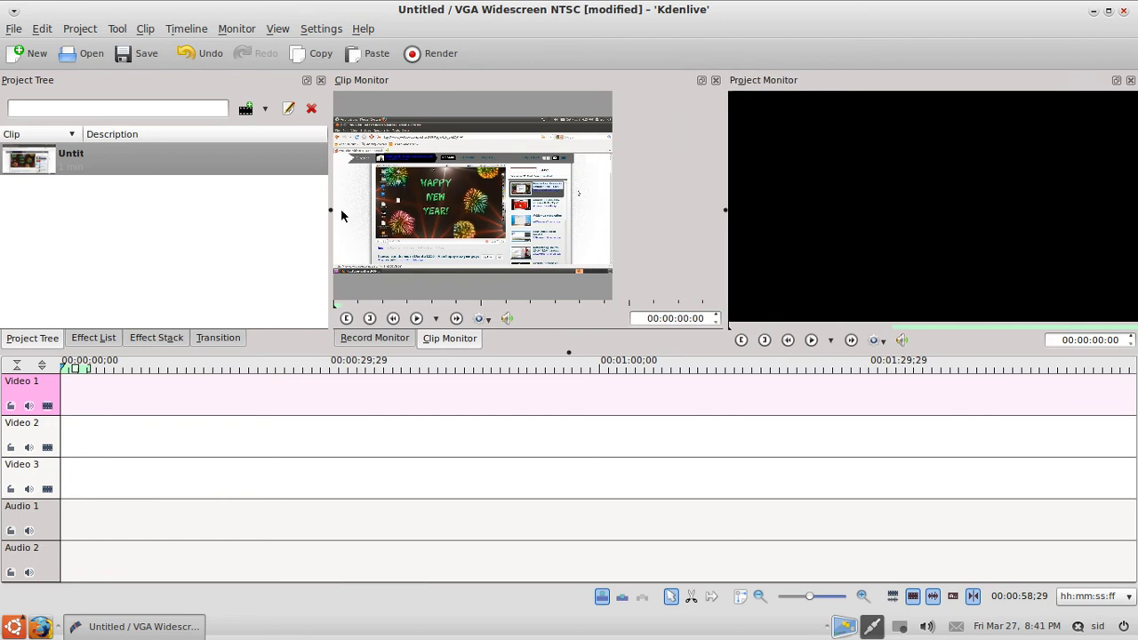
{"action": "left_click_drag", "start_coordinate": [329, 208], "coordinate": [465, 214]}
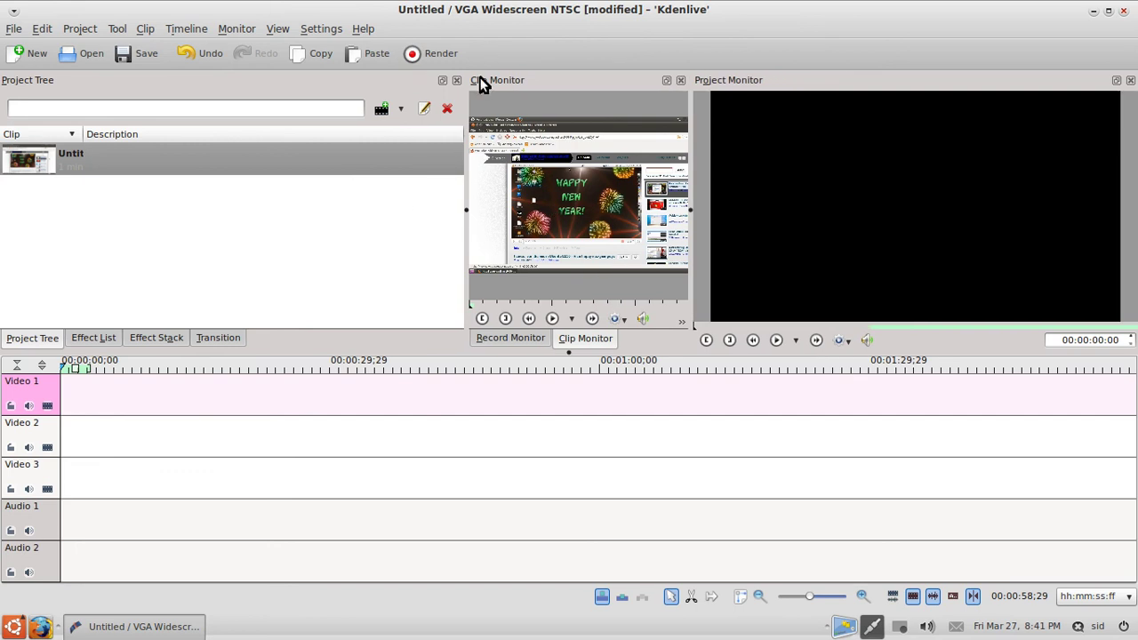
{"action": "left_click_drag", "start_coordinate": [466, 210], "coordinate": [431, 210]}
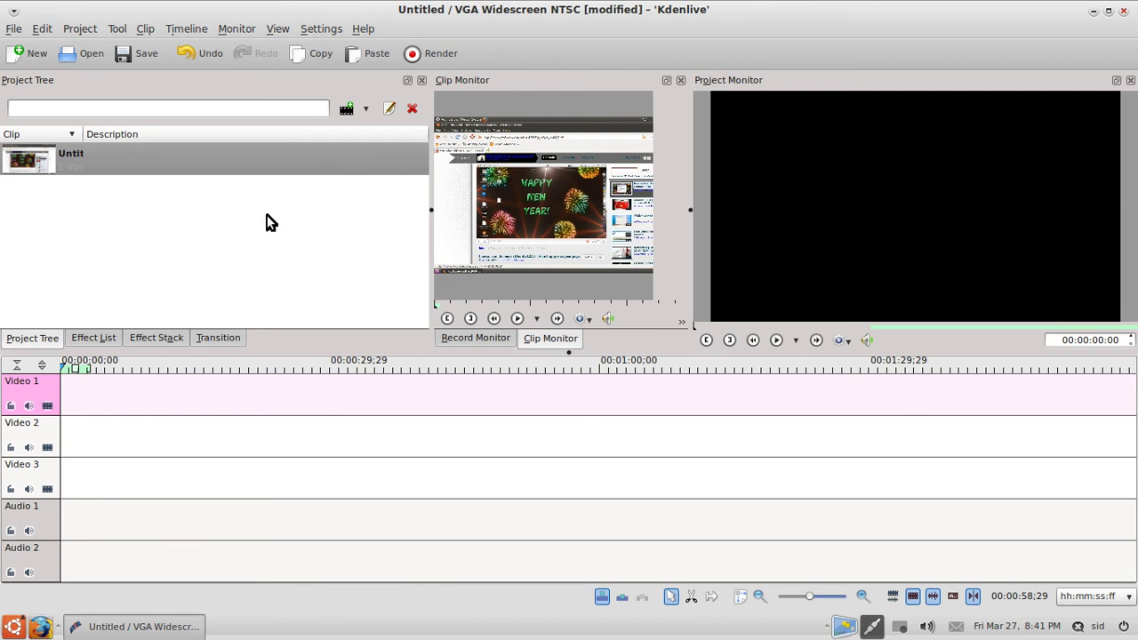
Preview the screencast, place it at the start of Video 3, and scrub through it
{"action": "left_click", "coordinate": [517, 318]}
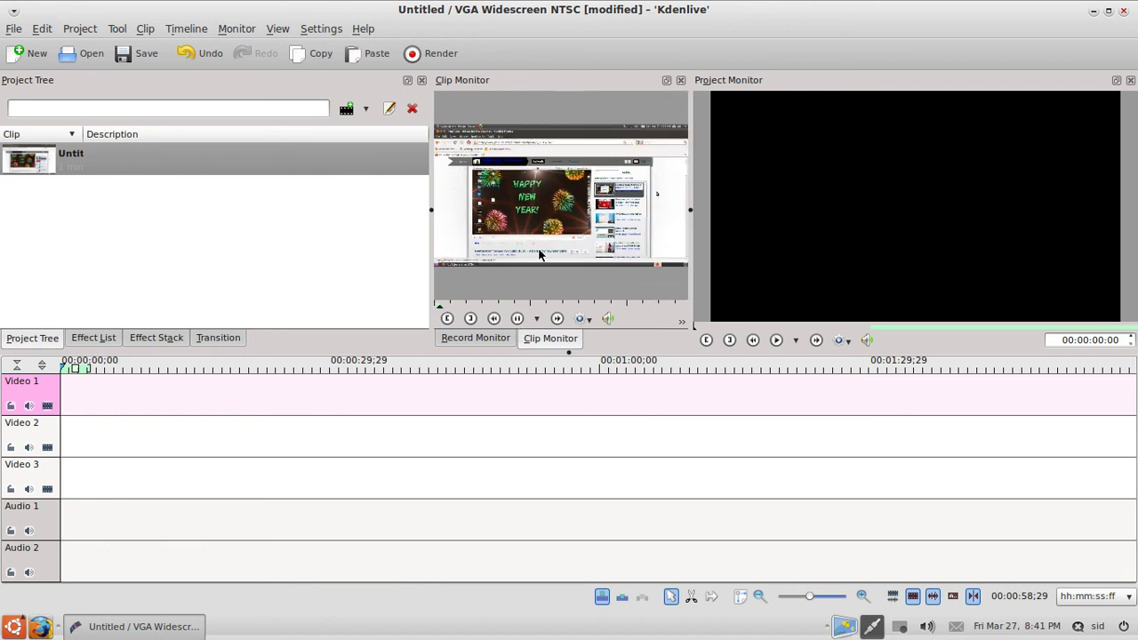
{"action": "left_click", "coordinate": [517, 319]}
{"action": "left_click_drag", "start_coordinate": [131, 158], "coordinate": [61, 471]}
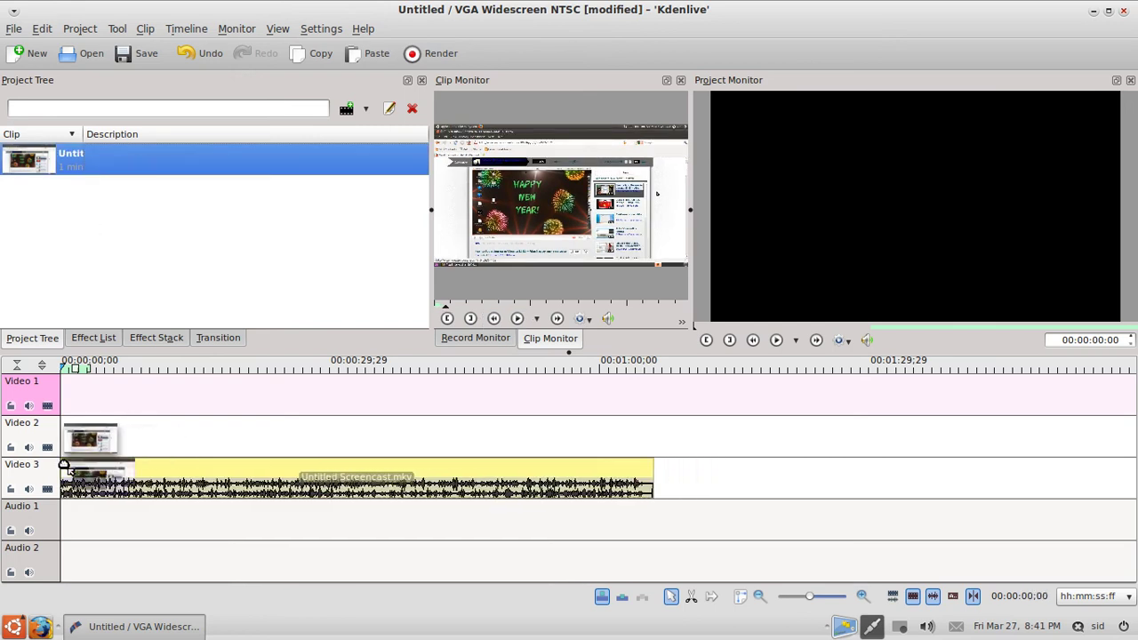
{"action": "left_click", "coordinate": [172, 394]}
{"action": "left_click", "coordinate": [343, 395]}
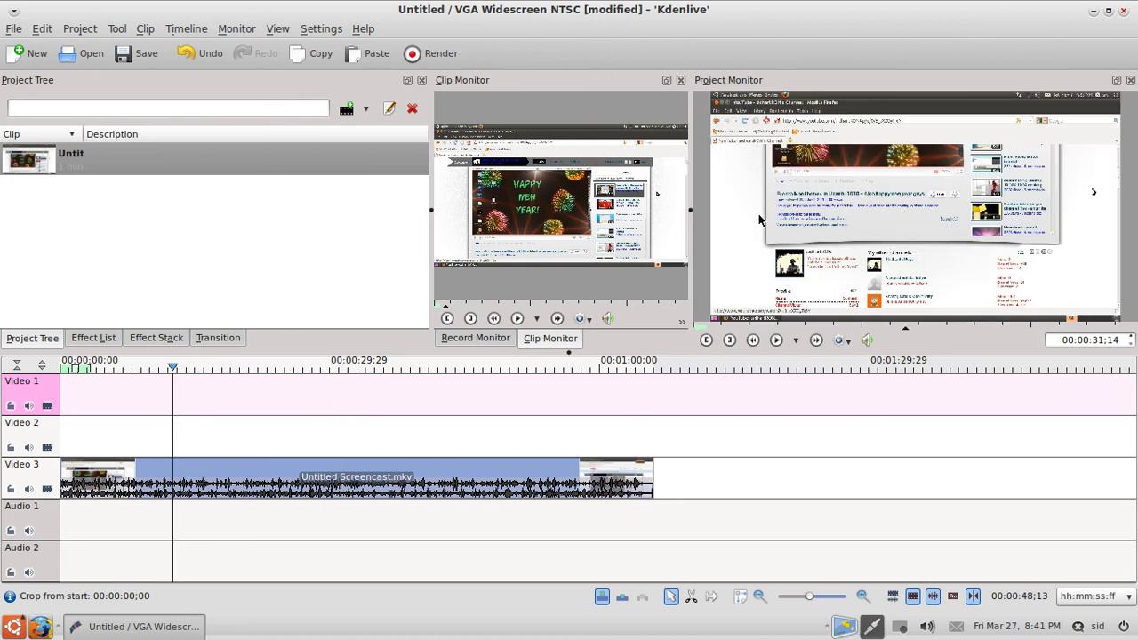
{"action": "left_click", "coordinate": [336, 381]}
{"action": "left_click", "coordinate": [276, 397]}
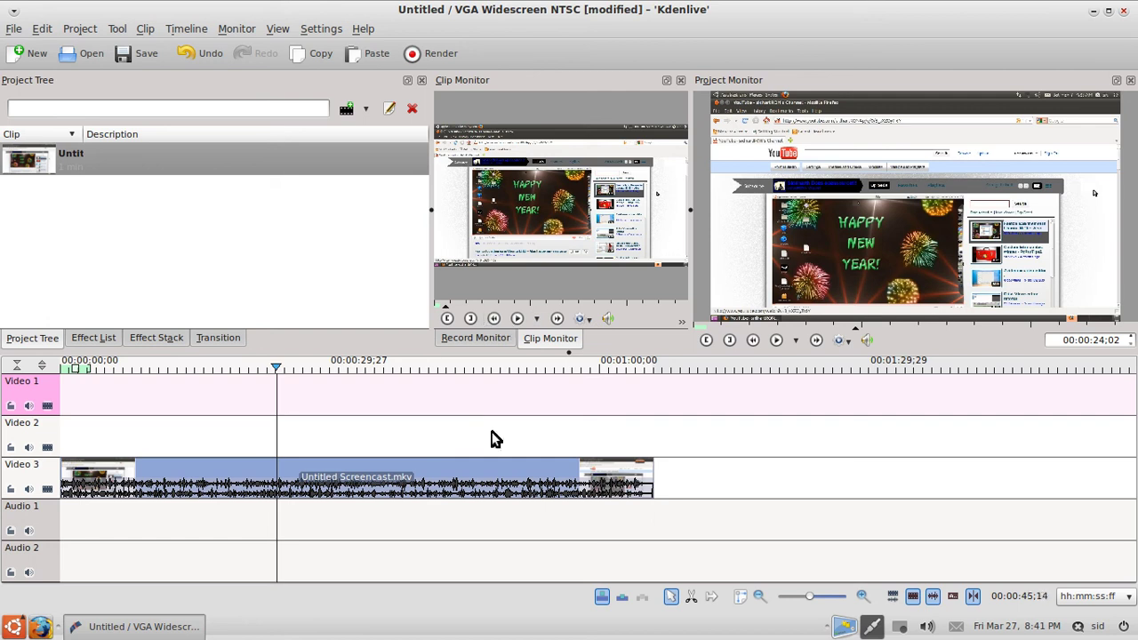
Check the clip's duration without changes, then delete it from Video 3
{"action": "double_click", "coordinate": [543, 480]}
{"action": "left_click", "coordinate": [545, 310]}
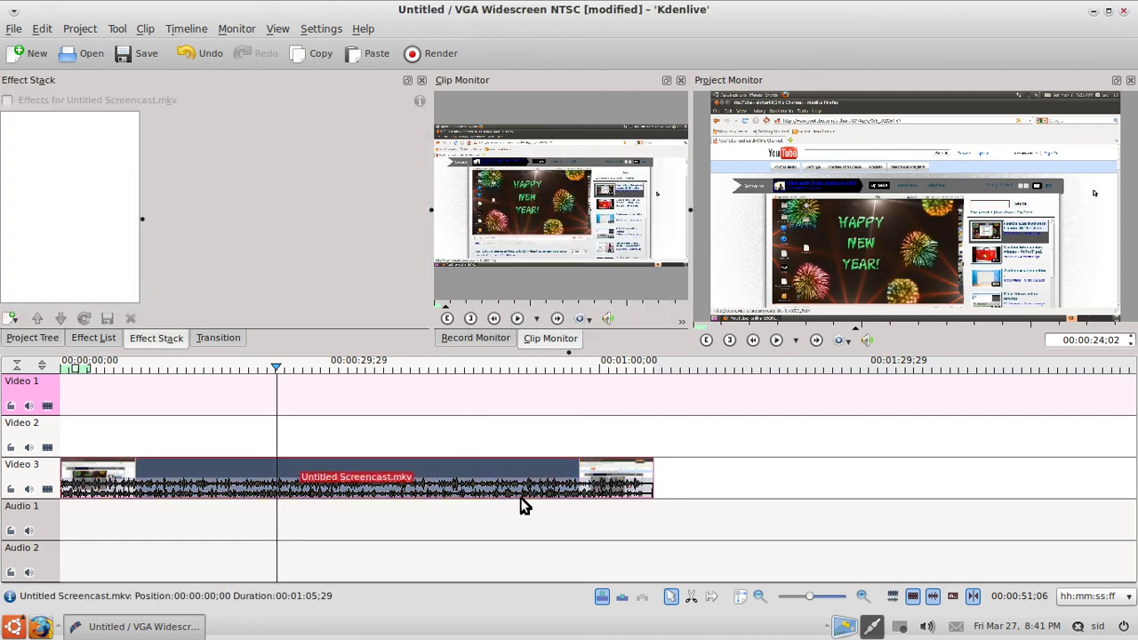
{"action": "key", "text": "Delete"}
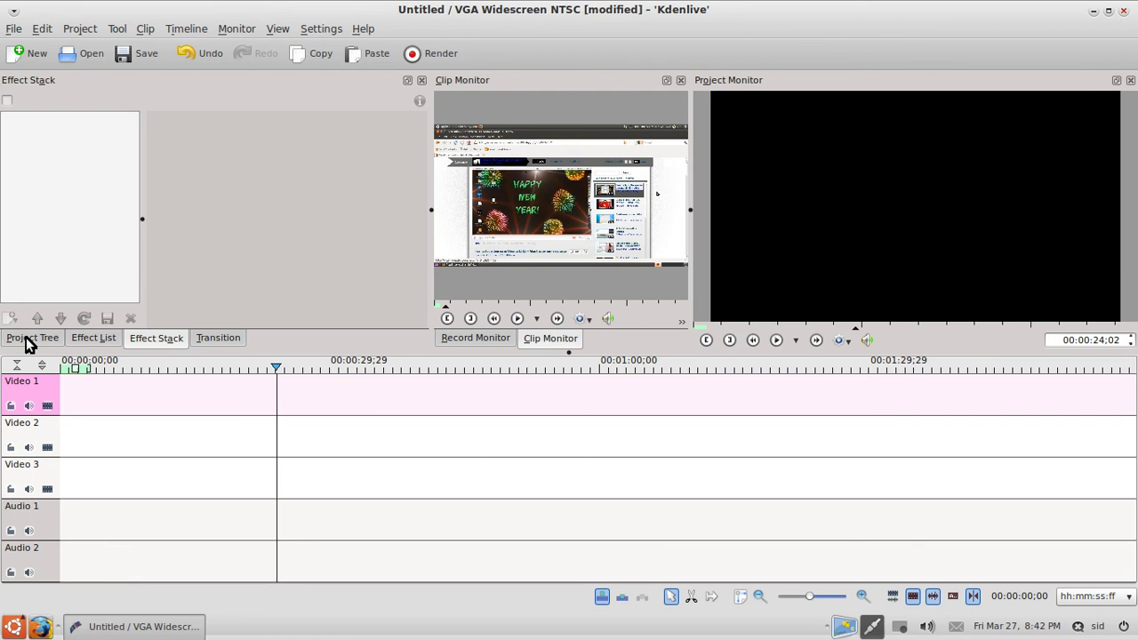
In the Clip Monitor, set in and out points marking a short zone near the screencast's start
{"action": "left_click", "coordinate": [18, 338]}
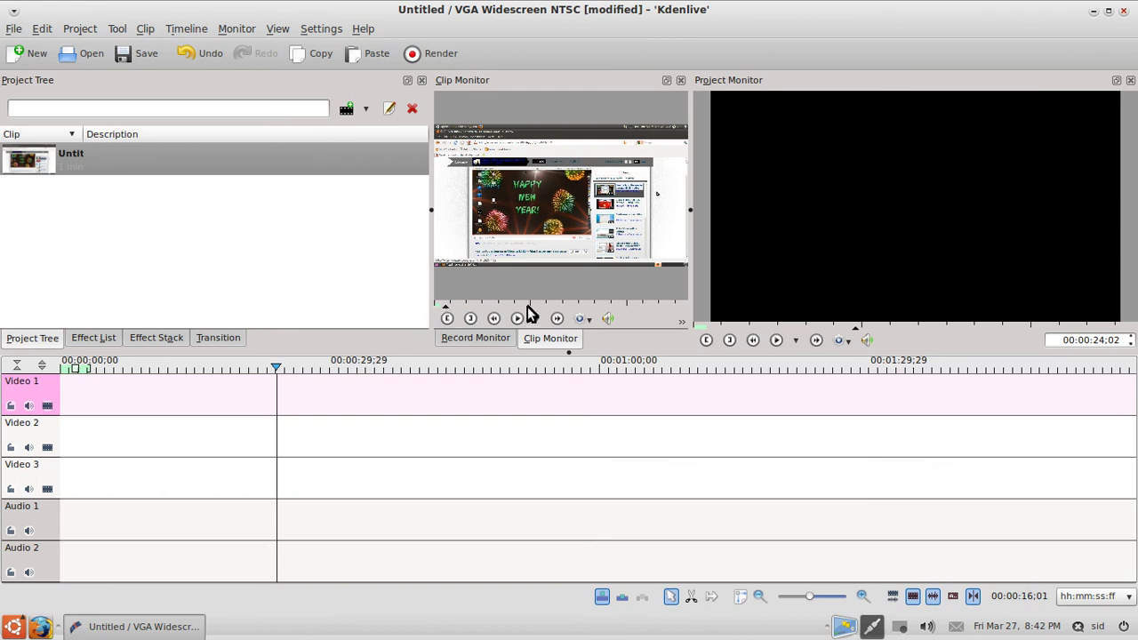
{"action": "left_click", "coordinate": [448, 320]}
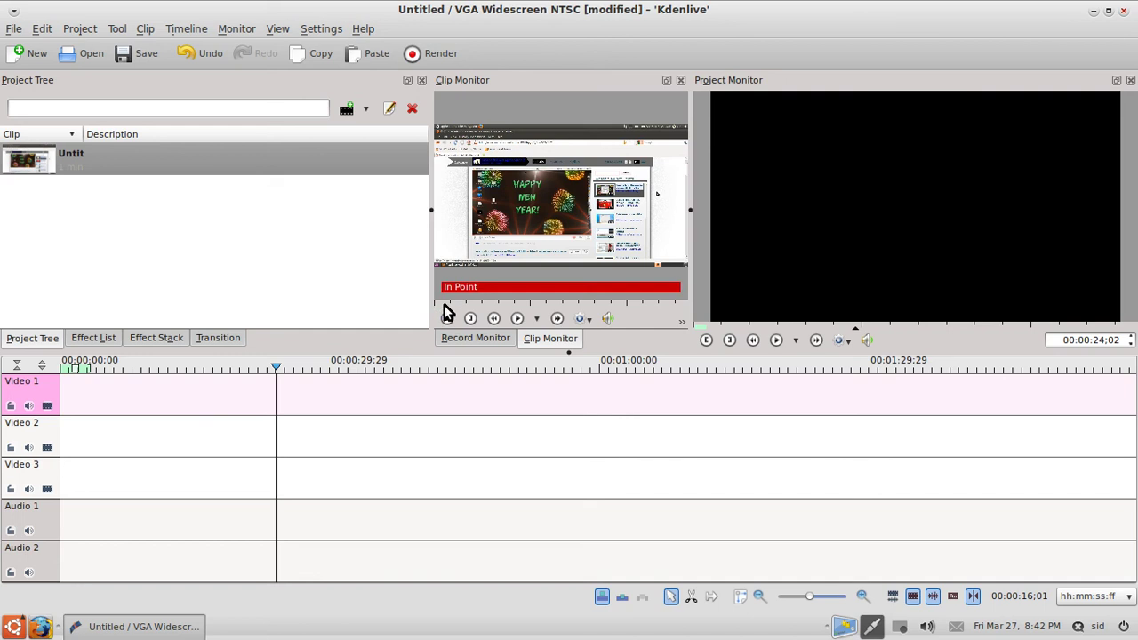
{"action": "left_click", "coordinate": [508, 306]}
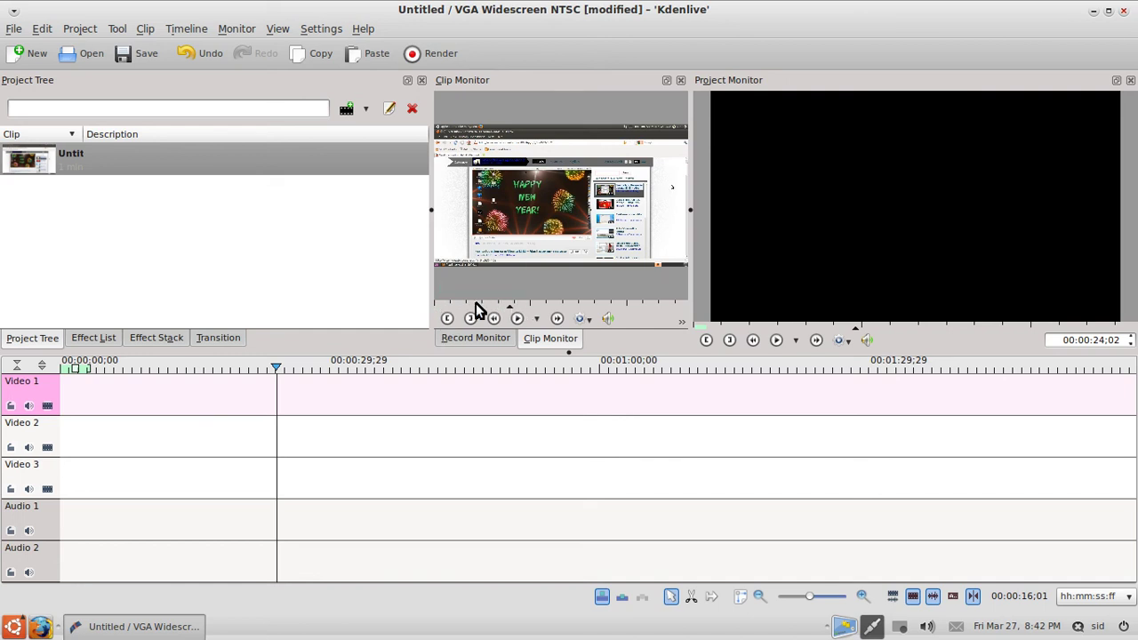
{"action": "left_click", "coordinate": [472, 317]}
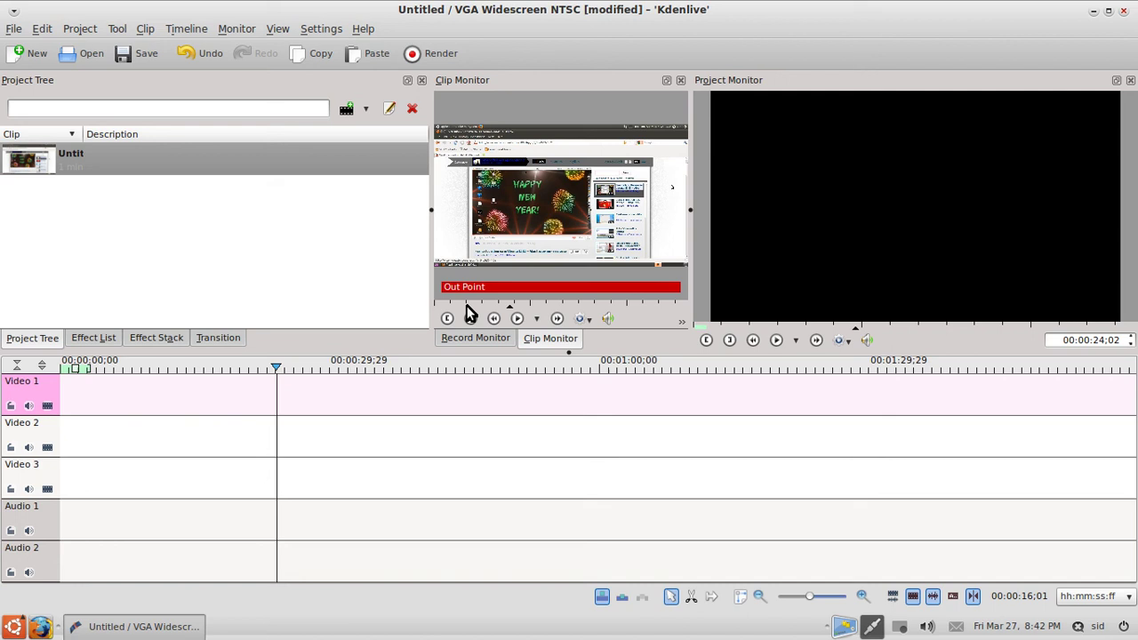
{"action": "left_click", "coordinate": [447, 319]}
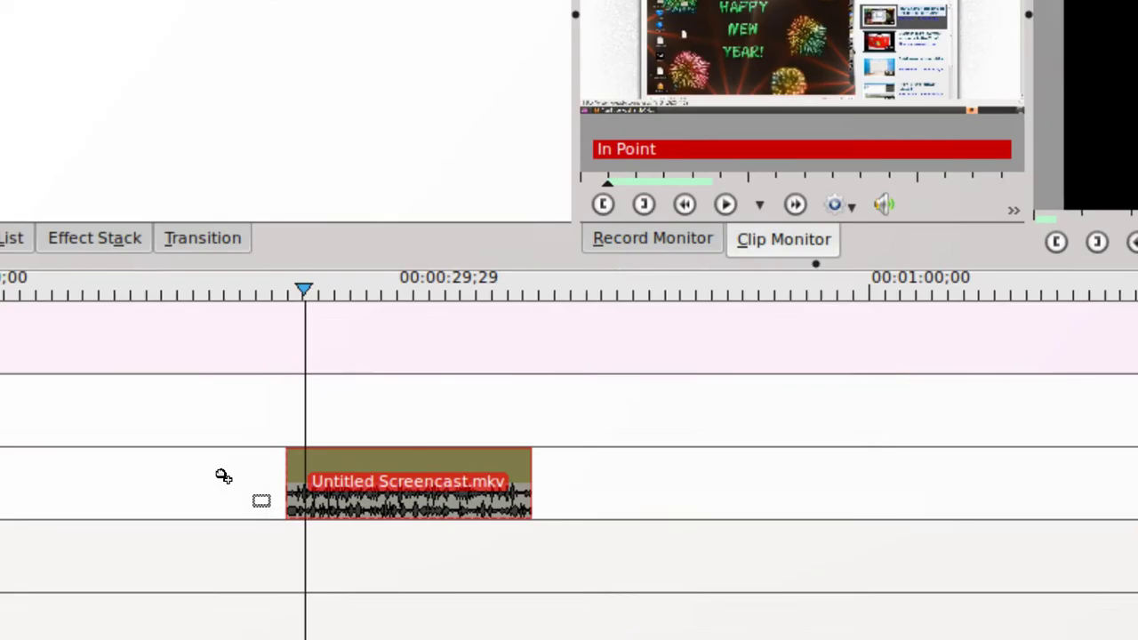
Place the marked clip at 00:00:00;00 on Video 3 and drag its end far out
{"action": "left_click_drag", "start_coordinate": [9, 639], "coordinate": [0, 639]}
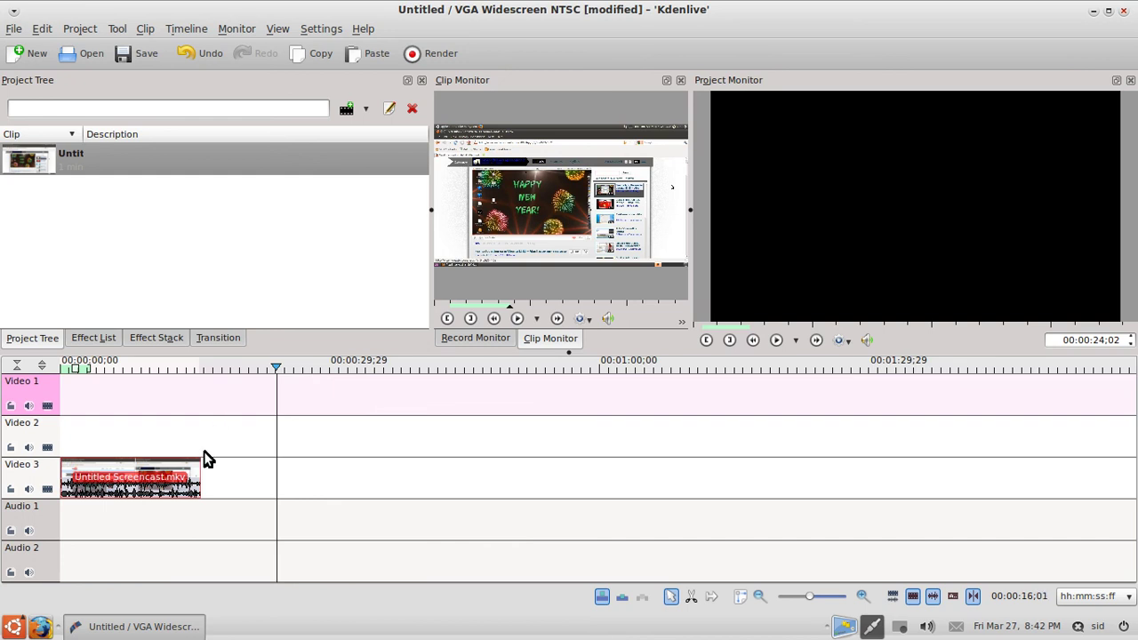
{"action": "left_click_drag", "start_coordinate": [194, 472], "coordinate": [222, 472]}
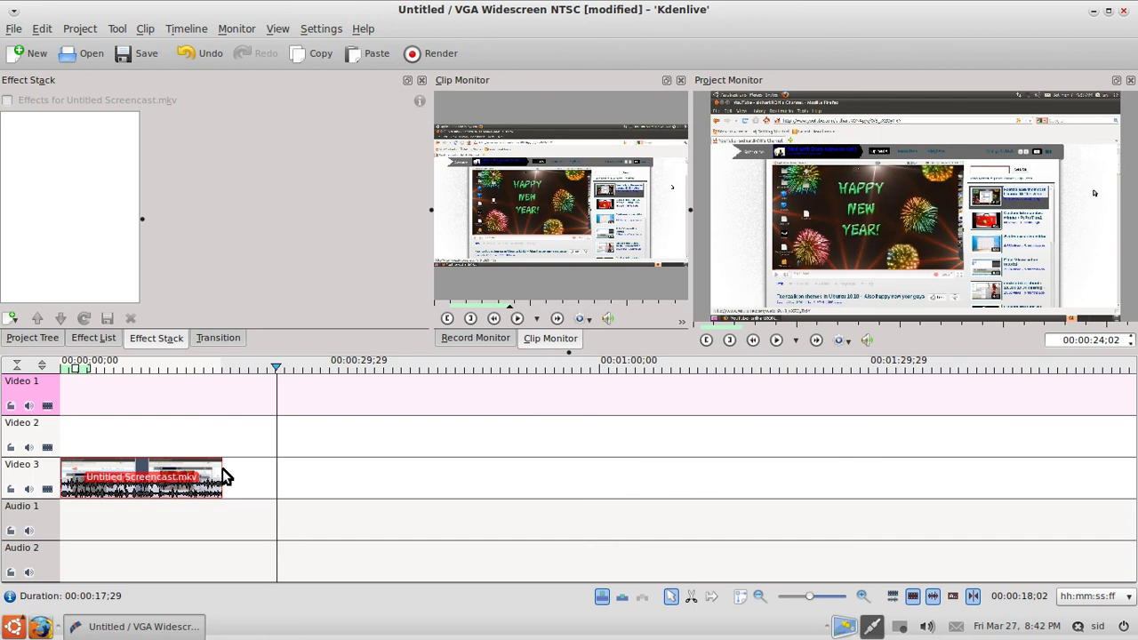
{"action": "left_click_drag", "start_coordinate": [214, 470], "coordinate": [290, 469]}
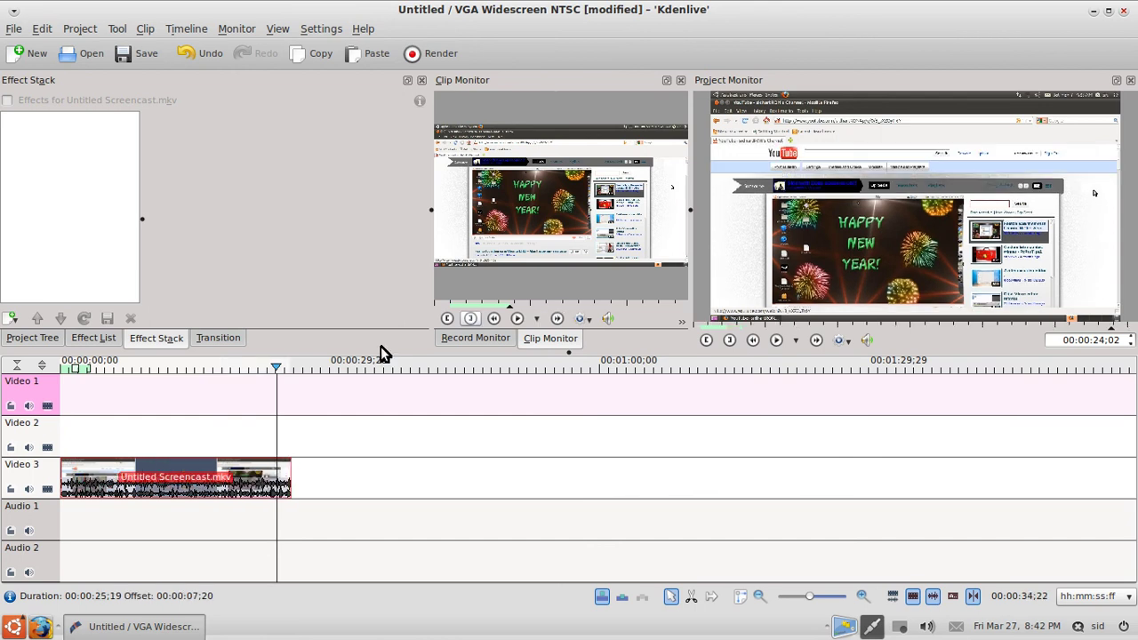
{"action": "left_click_drag", "start_coordinate": [292, 478], "coordinate": [1022, 459]}
Confirm the Video 3 clip's duration reads 00:01:01;20
{"action": "left_click", "coordinate": [427, 428]}
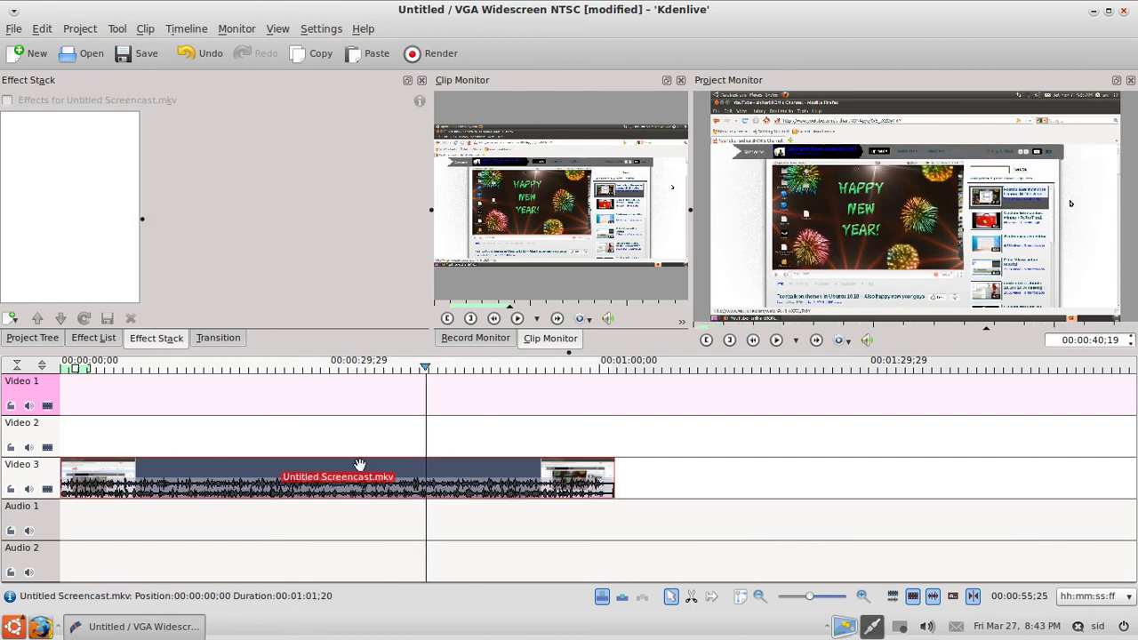
{"action": "left_click", "coordinate": [145, 414]}
{"action": "double_click", "coordinate": [141, 478]}
{"action": "left_click", "coordinate": [564, 310]}
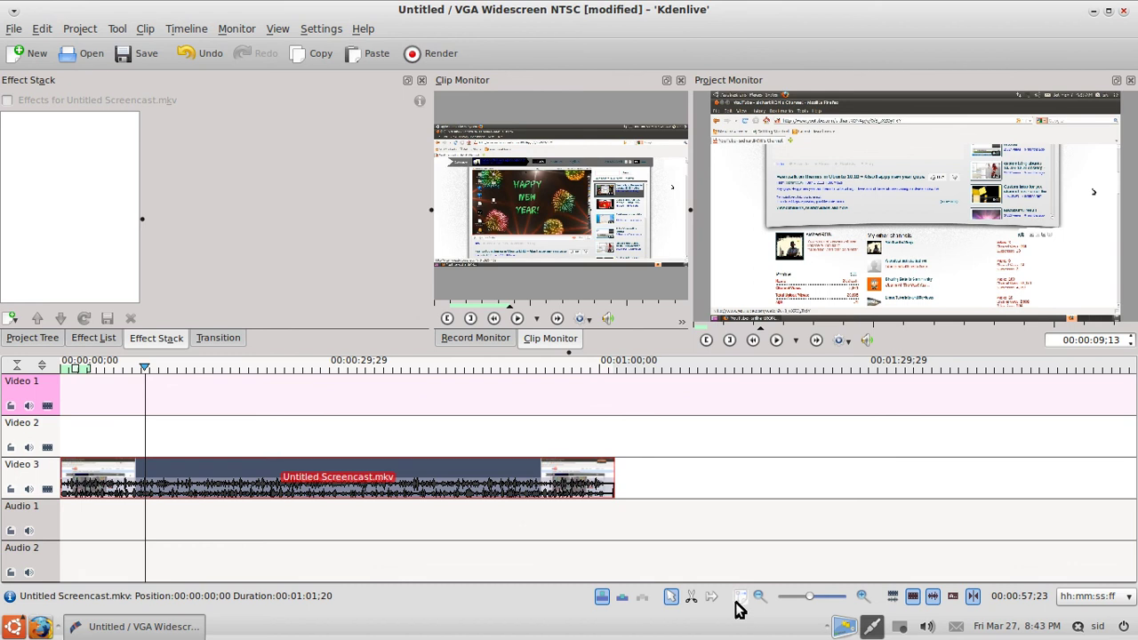
Try two razor cuts on the screencast, undo both, and return to the selection tool
{"action": "left_click", "coordinate": [690, 595]}
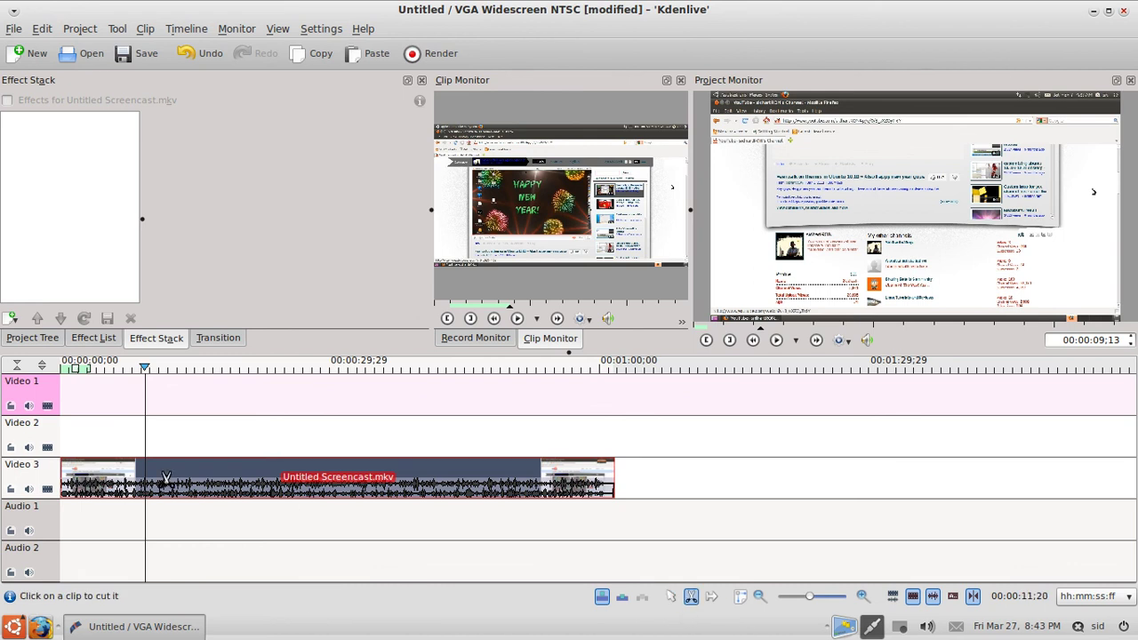
{"action": "left_click", "coordinate": [169, 480]}
{"action": "left_click", "coordinate": [350, 480]}
{"action": "key", "text": "ctrl+z"}
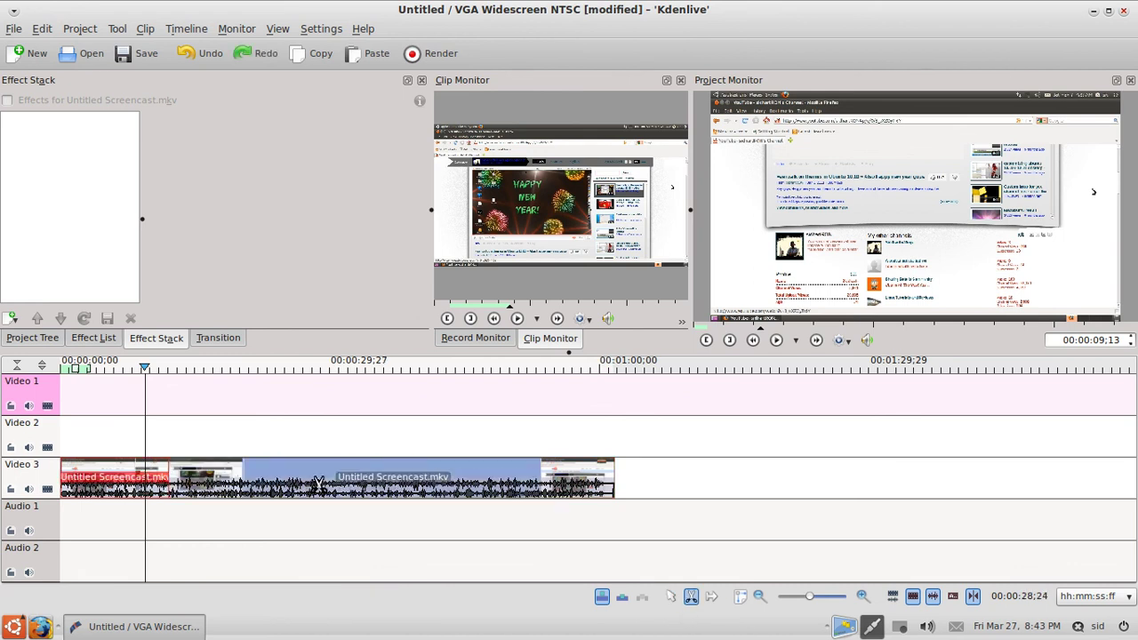
{"action": "key", "text": "ctrl+z"}
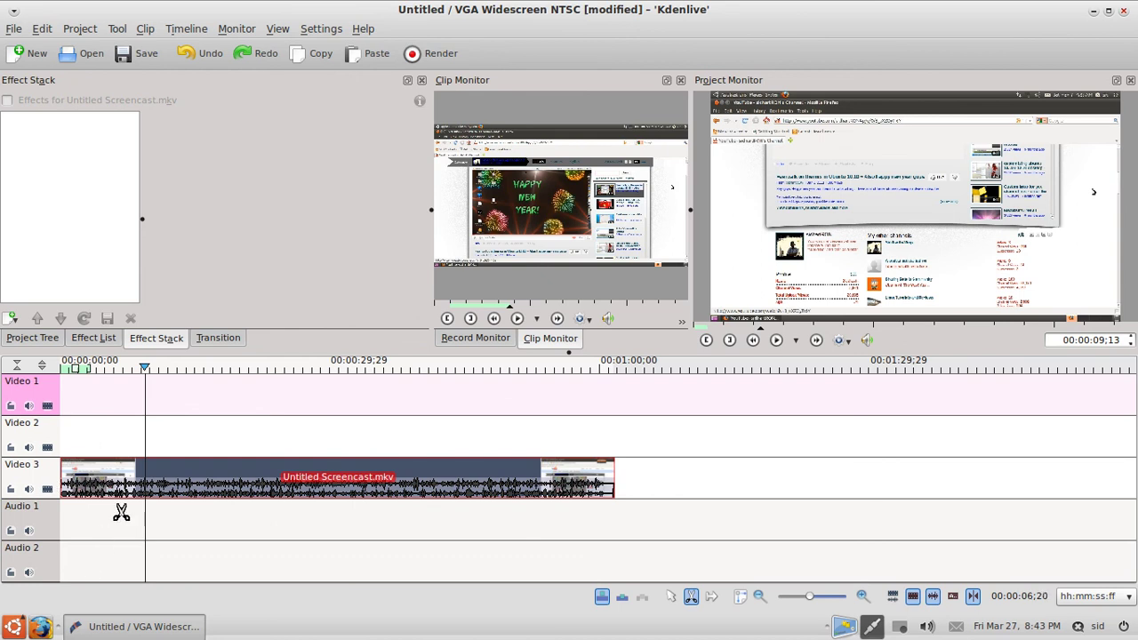
{"action": "left_click", "coordinate": [671, 596]}
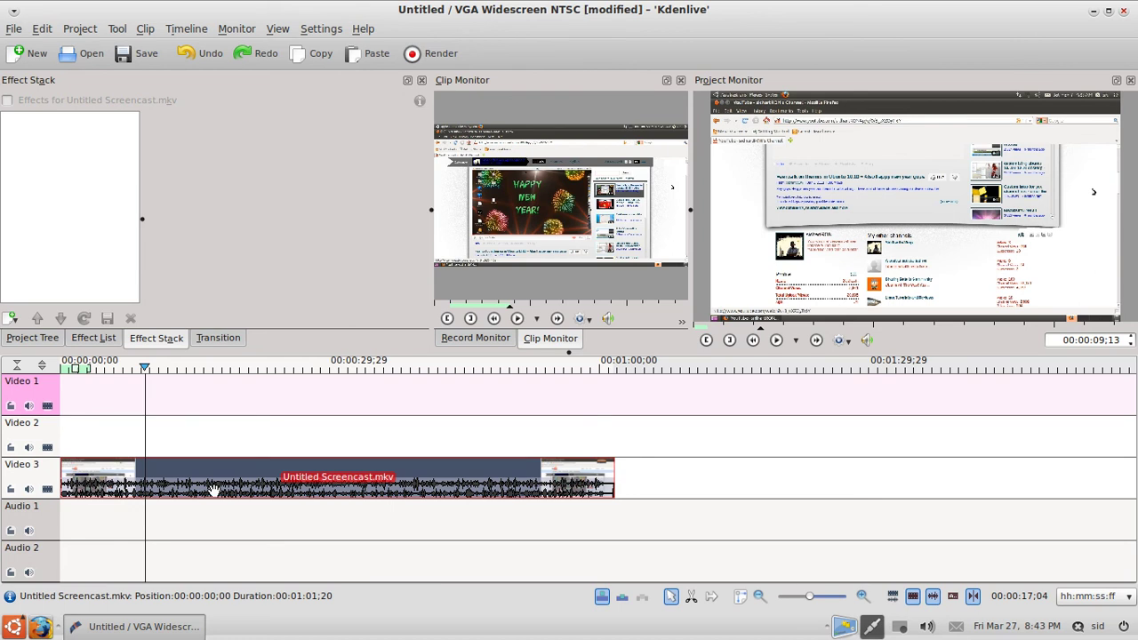
Split the clip at about 9 and 22 seconds, delete the middle piece, and close the gap
{"action": "key", "text": "shift+r"}
{"action": "left_click", "coordinate": [261, 417]}
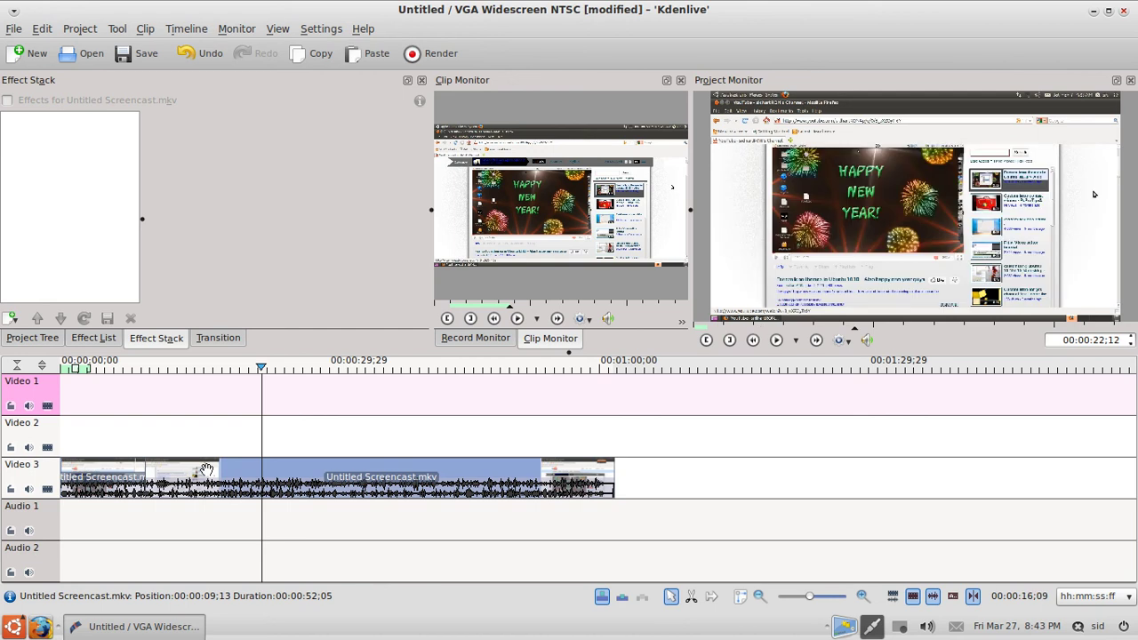
{"action": "left_click", "coordinate": [307, 471]}
{"action": "key", "text": "shift+r"}
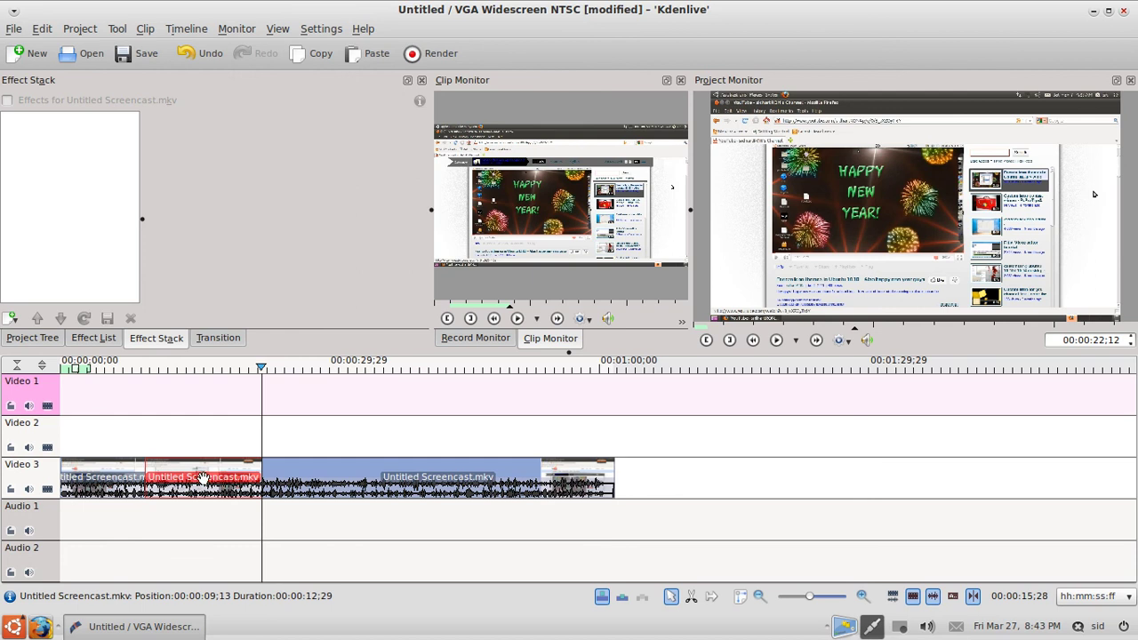
{"action": "left_click_drag", "start_coordinate": [203, 478], "coordinate": [201, 433]}
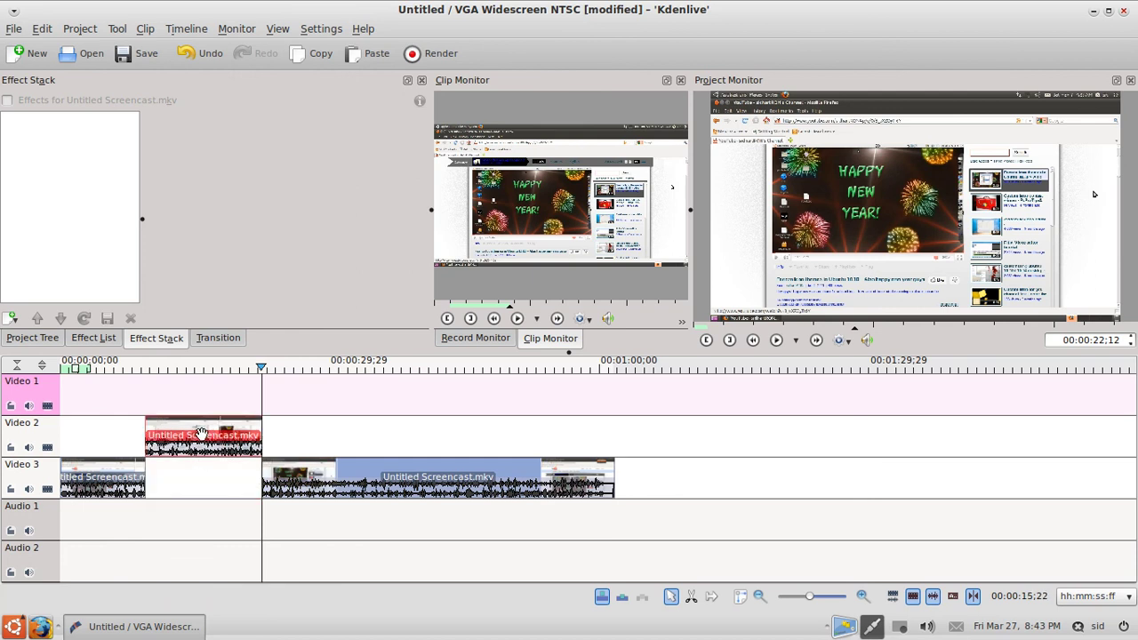
{"action": "key", "text": "Delete"}
{"action": "left_click_drag", "start_coordinate": [322, 478], "coordinate": [206, 480]}
{"action": "left_click_drag", "start_coordinate": [120, 448], "coordinate": [173, 444]}
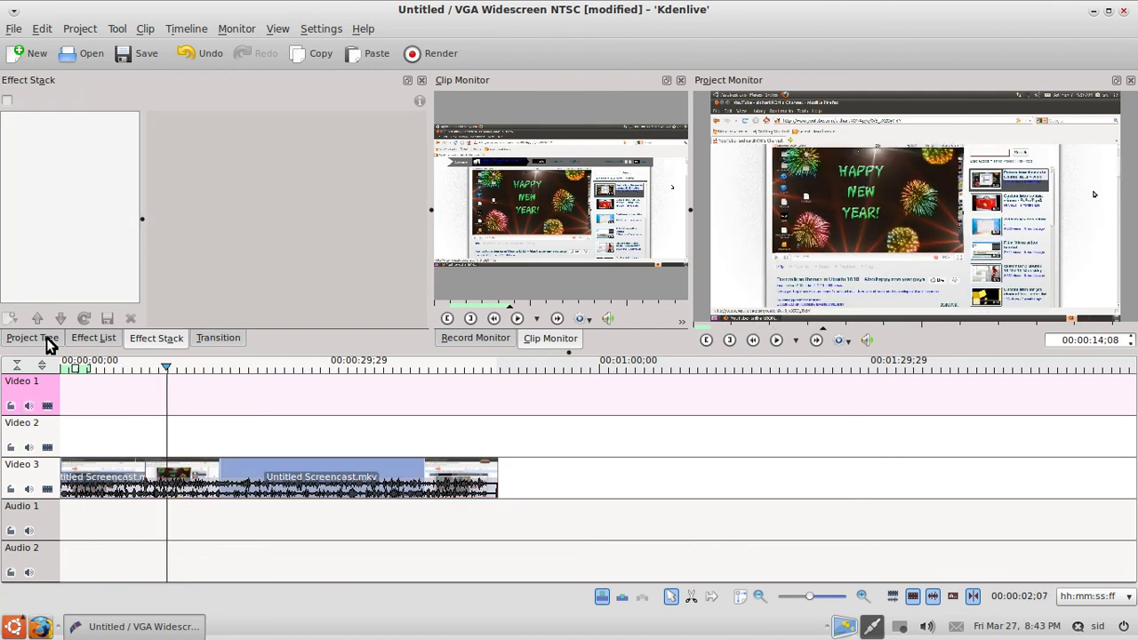
Apply the Crop effect from the Crop & scale group to a screencast segment
{"action": "left_click", "coordinate": [86, 339]}
{"action": "left_click", "coordinate": [83, 200]}
{"action": "left_click_drag", "start_coordinate": [56, 221], "coordinate": [228, 478]}
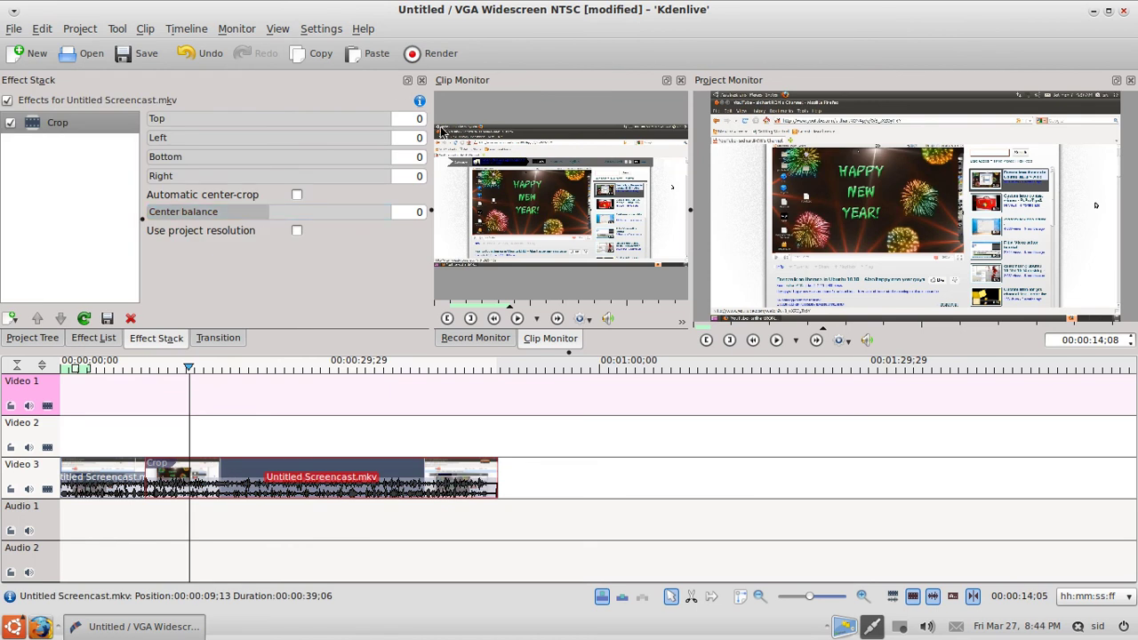
Change the Crop effect's bottom amount from 60 to 0
{"action": "left_click", "coordinate": [416, 119]}
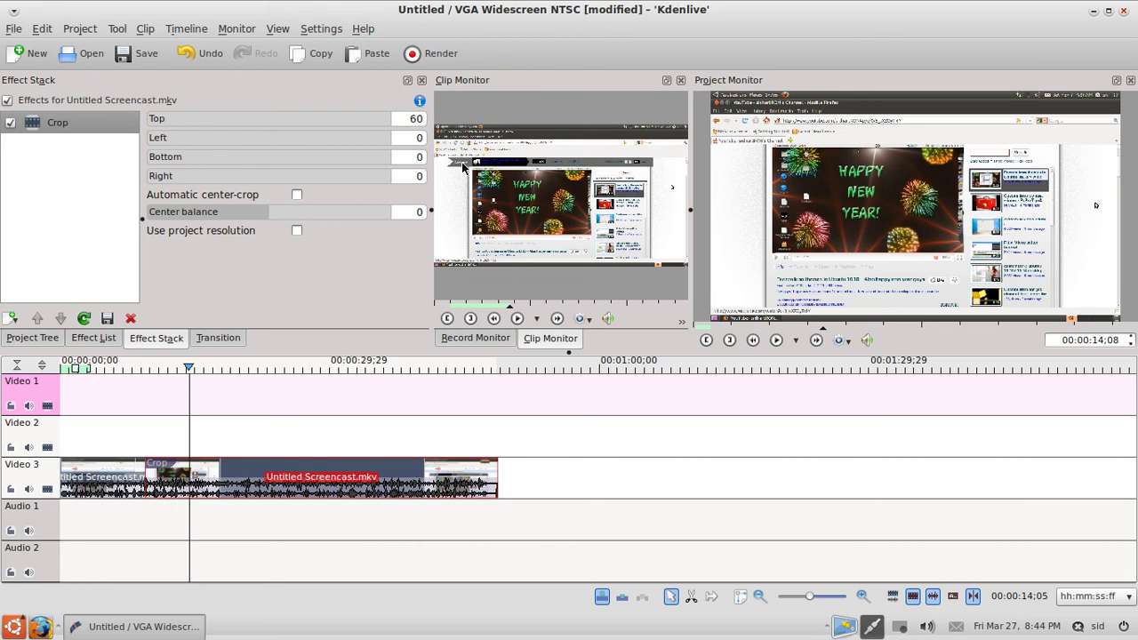
{"action": "left_click", "coordinate": [412, 156]}
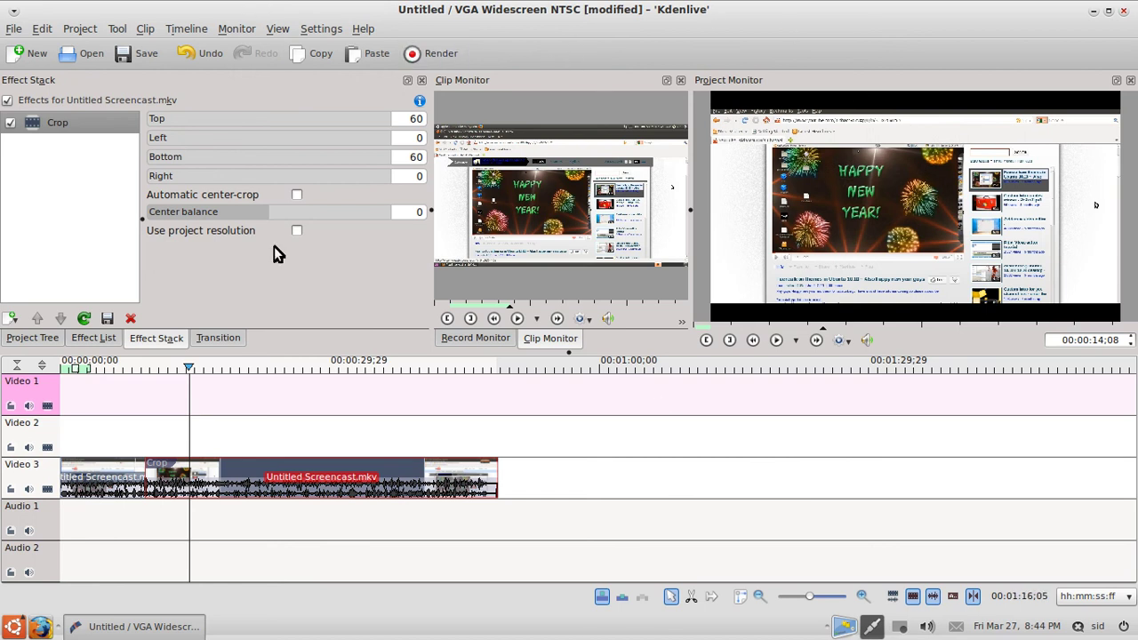
{"action": "double_click", "coordinate": [414, 158]}
{"action": "key", "text": "BackSpace"}
{"action": "left_click", "coordinate": [408, 122]}
{"action": "double_click", "coordinate": [411, 160]}
{"action": "type", "text": "0"}
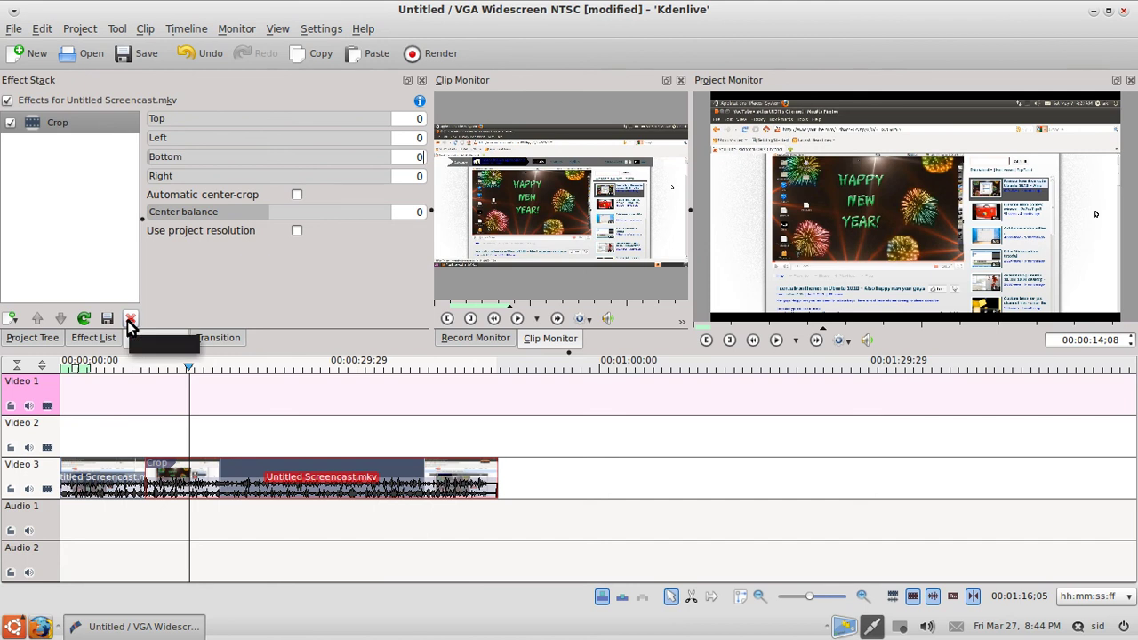
Toggle the Crop effect off and on to compare, then delete it from the Effect Stack
{"action": "left_click", "coordinate": [11, 125]}
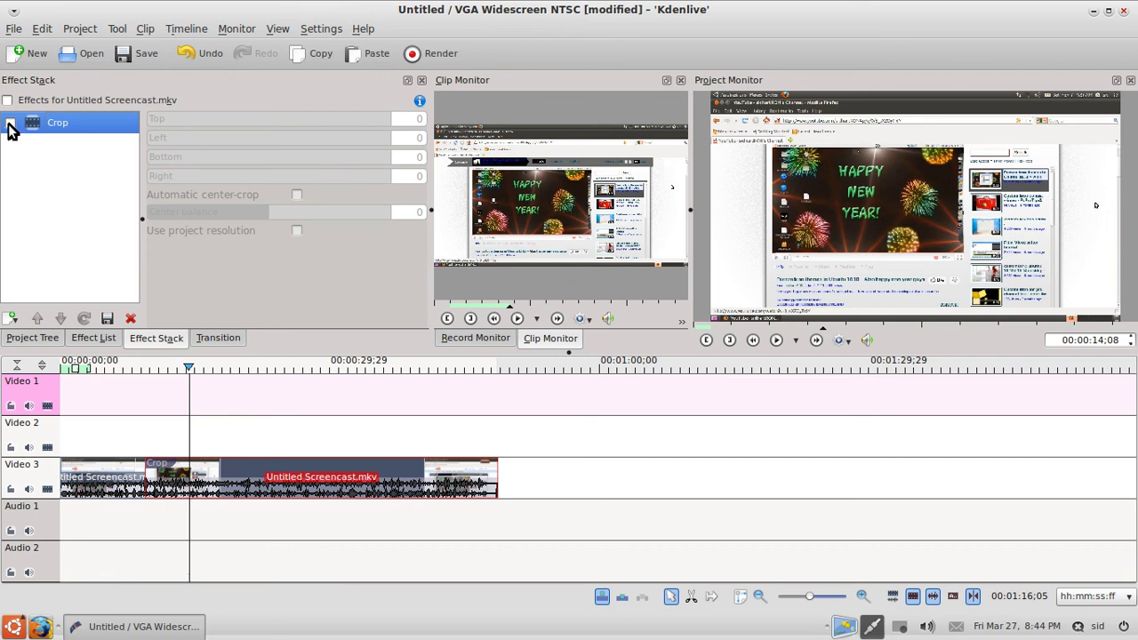
{"action": "left_click", "coordinate": [11, 125]}
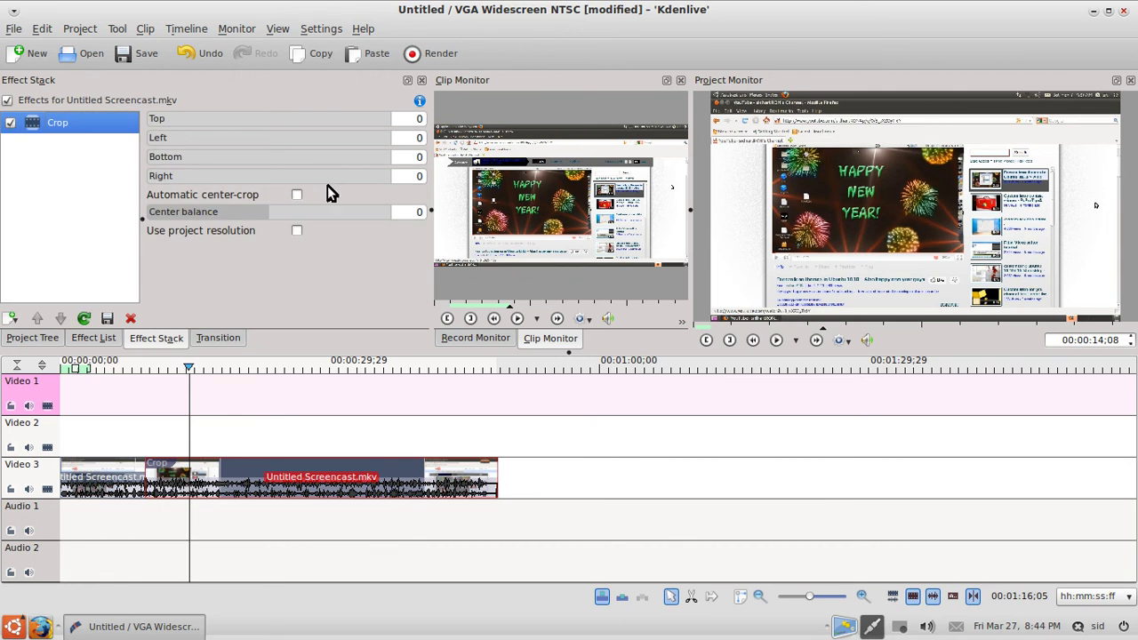
{"action": "left_click", "coordinate": [11, 124]}
{"action": "left_click", "coordinate": [131, 318]}
{"action": "left_click", "coordinate": [213, 337]}
Place another screencast copy after the first clip and add a lengthened transition between them
{"action": "left_click", "coordinate": [46, 336]}
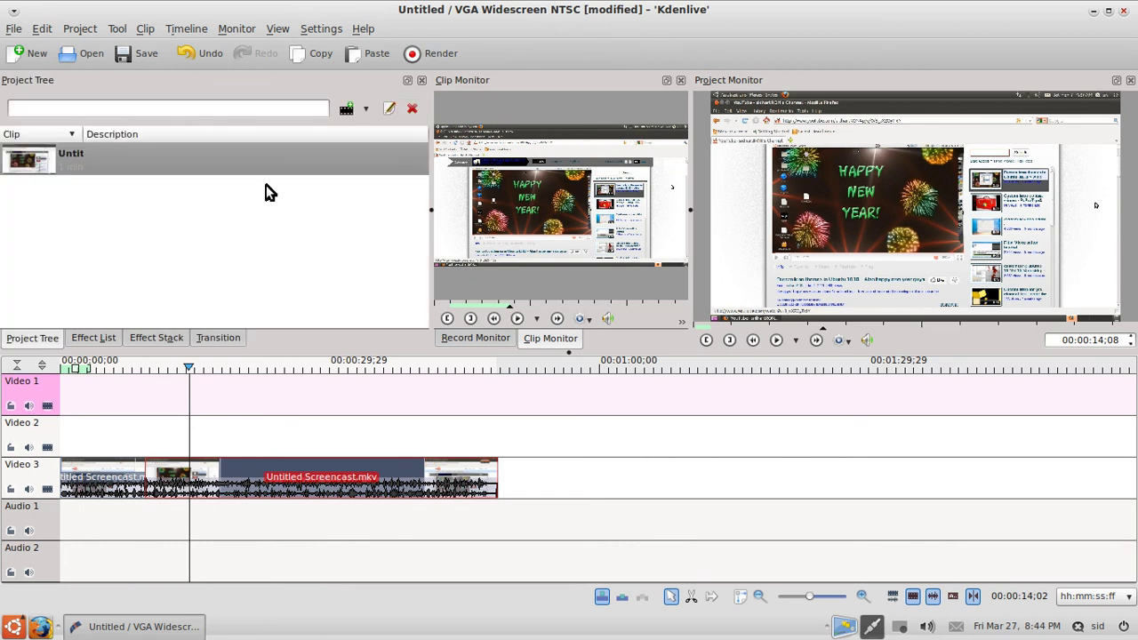
{"action": "left_click_drag", "start_coordinate": [284, 173], "coordinate": [500, 509]}
{"action": "left_click", "coordinate": [207, 338]}
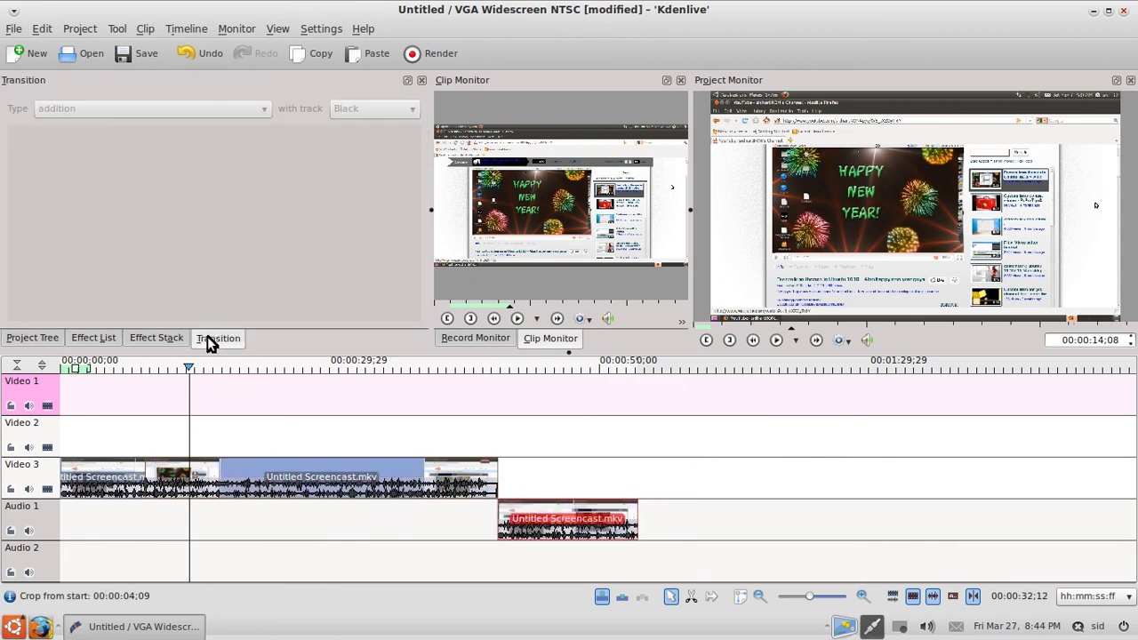
{"action": "left_click", "coordinate": [496, 499]}
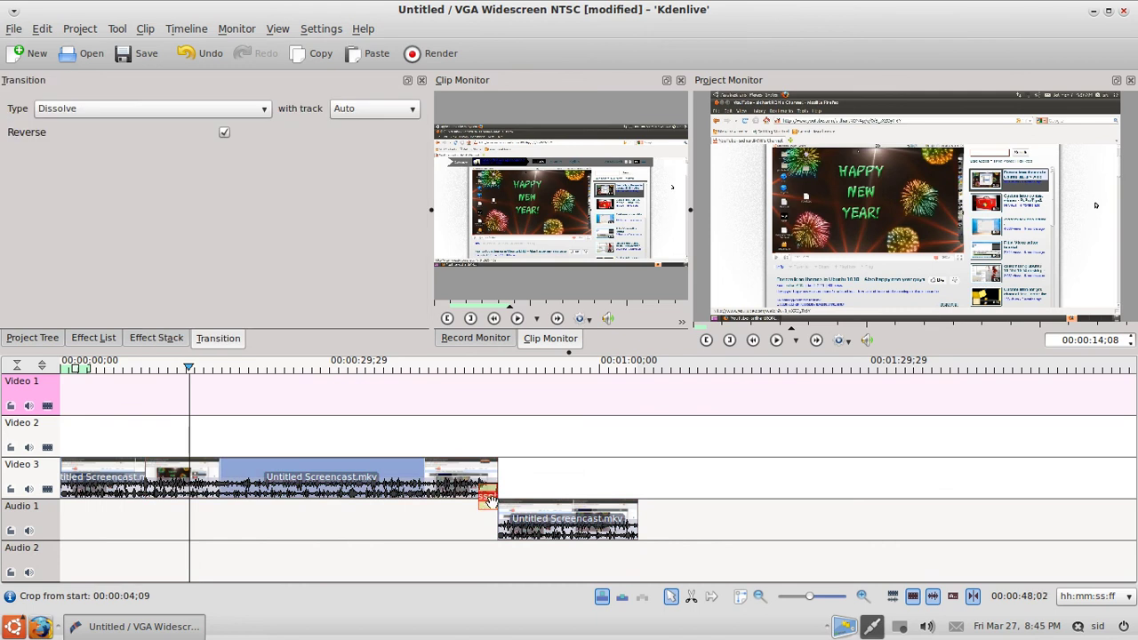
{"action": "mouse_move", "coordinate": [490, 500]}
{"action": "left_mouse_down"}
{"action": "mouse_move", "coordinate": [530, 498]}
{"action": "mouse_move", "coordinate": [512, 498]}
{"action": "left_mouse_up"}
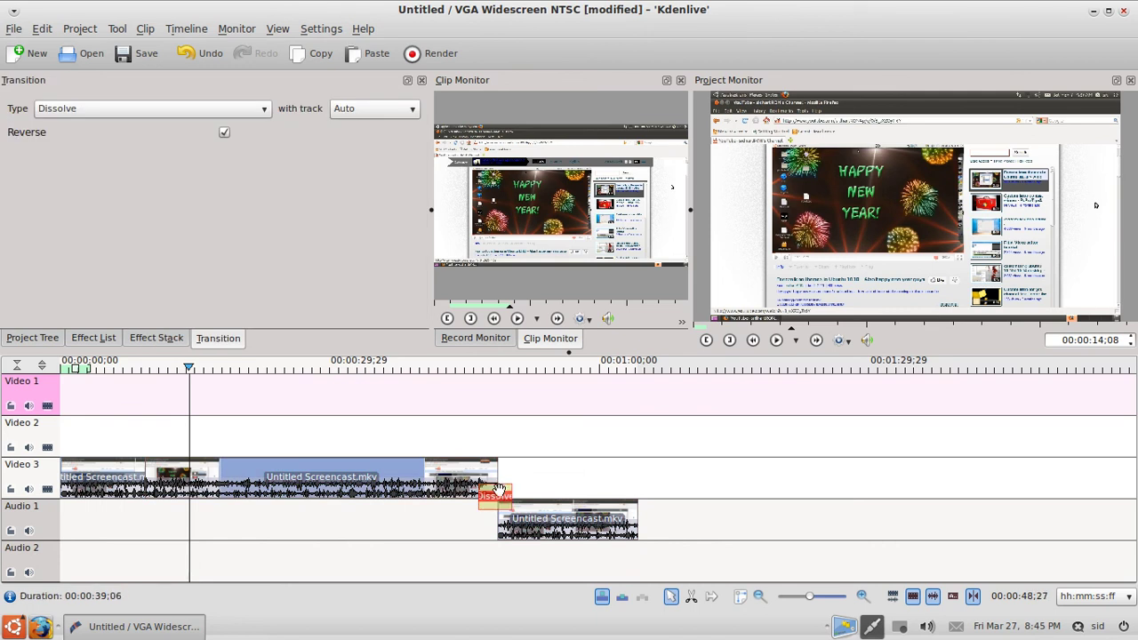
Review the transition's duration and keep Dissolve as its transition type
{"action": "mouse_move", "coordinate": [479, 427]}
{"action": "left_mouse_down"}
{"action": "mouse_move", "coordinate": [497, 427]}
{"action": "mouse_move", "coordinate": [477, 419]}
{"action": "mouse_move", "coordinate": [500, 416]}
{"action": "mouse_move", "coordinate": [485, 416]}
{"action": "left_mouse_up"}
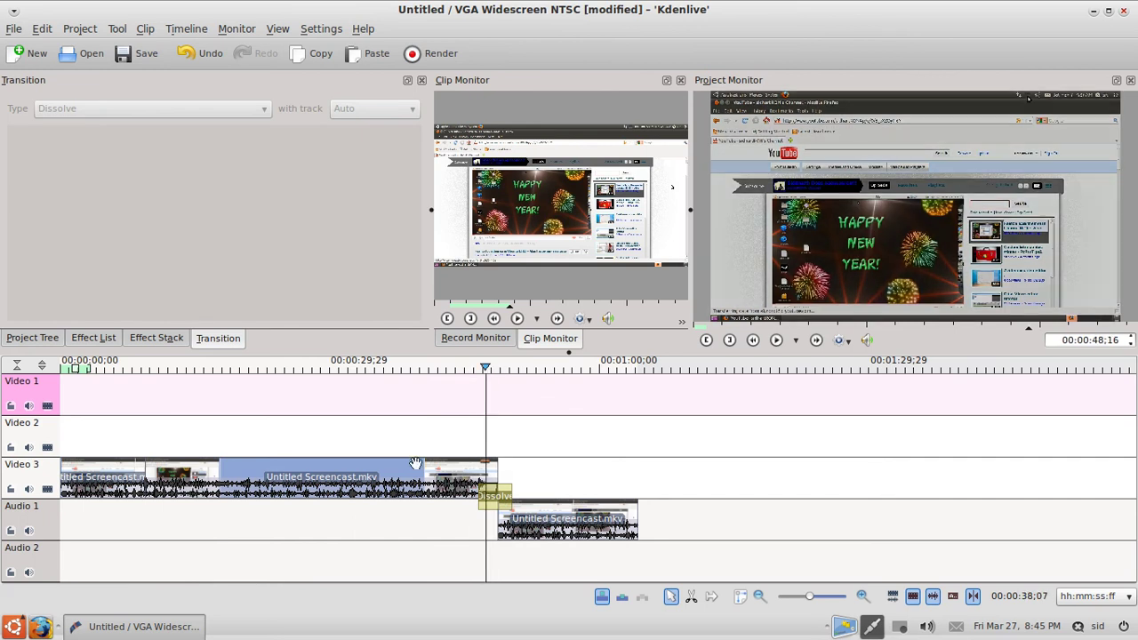
{"action": "double_click", "coordinate": [497, 495]}
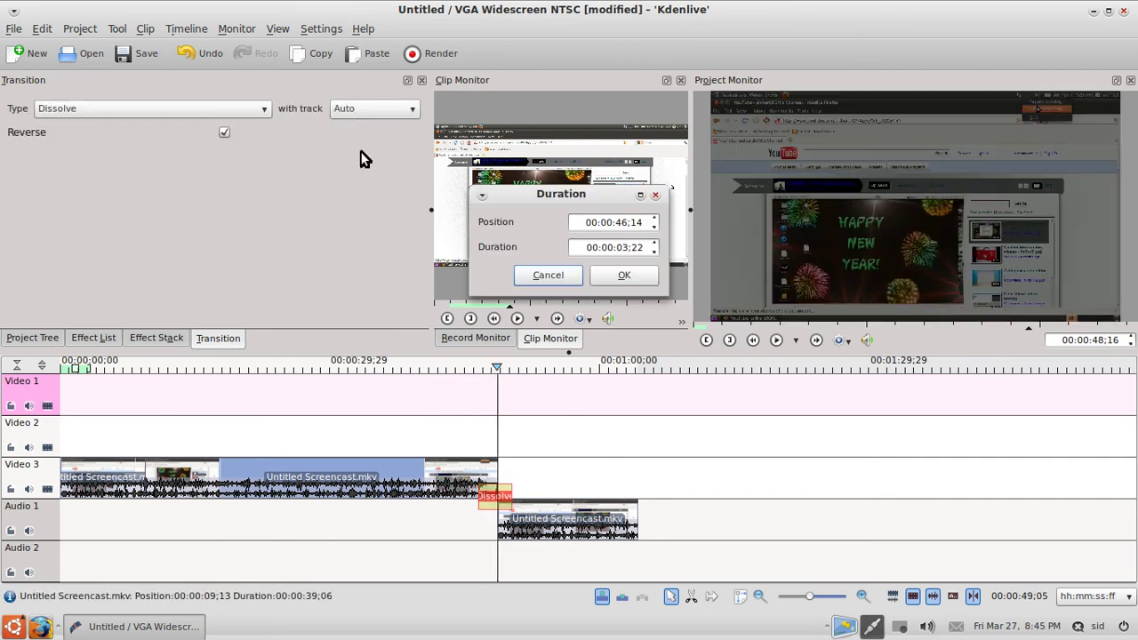
{"action": "left_click", "coordinate": [573, 279]}
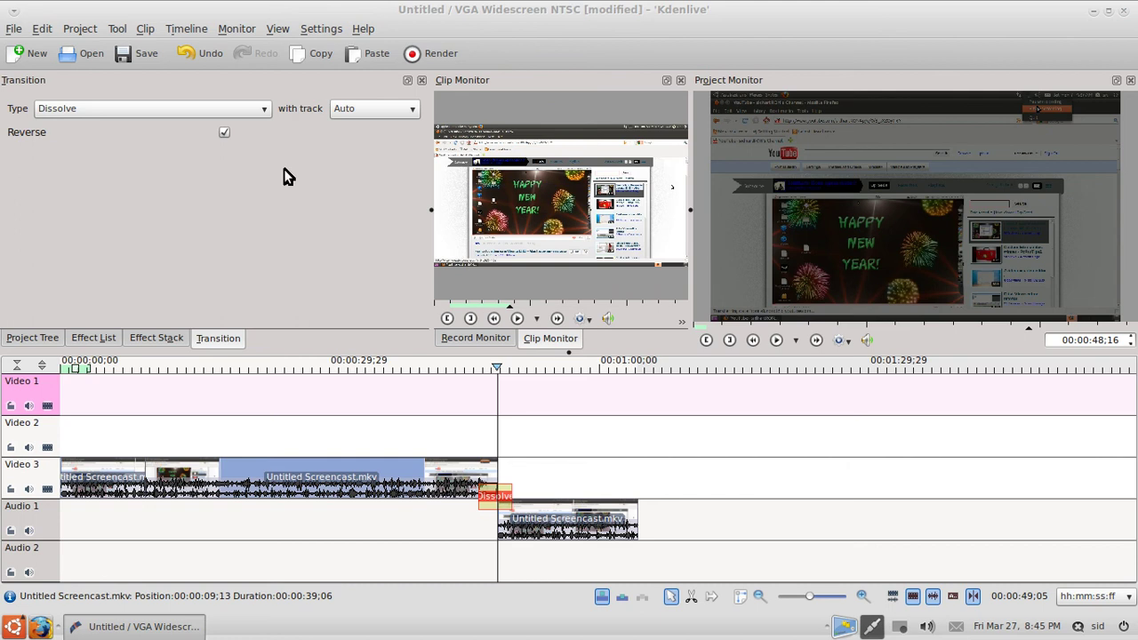
{"action": "left_click", "coordinate": [259, 112]}
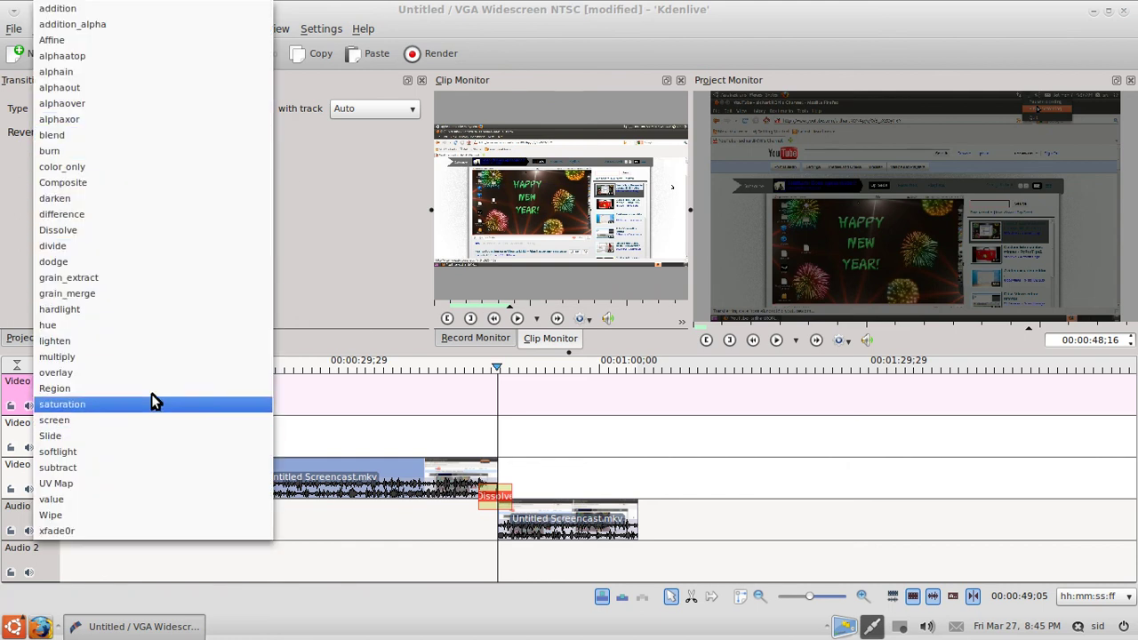
{"action": "left_click", "coordinate": [431, 271]}
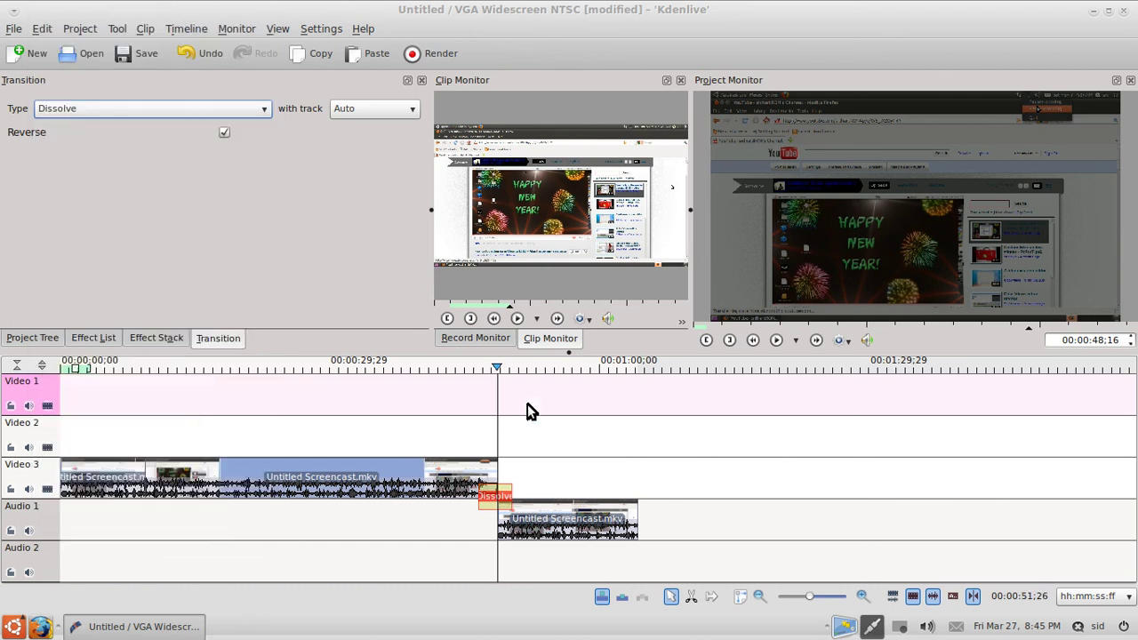
{"action": "left_click_drag", "start_coordinate": [495, 364], "coordinate": [524, 369]}
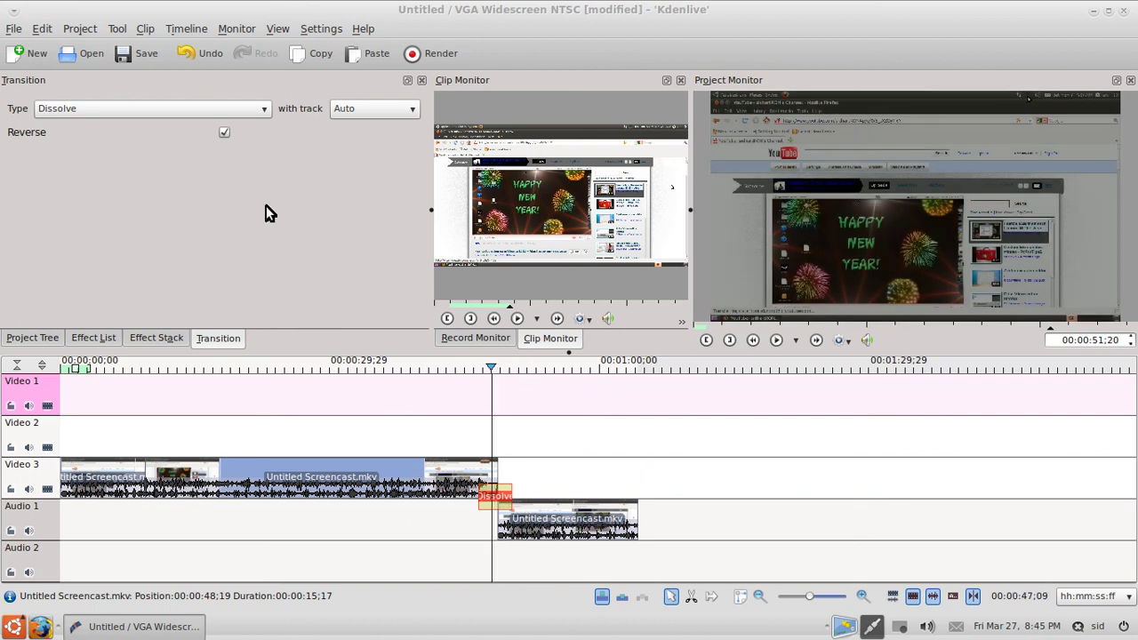
Open the render settings and select the HDV NTSC 720 30p preset
{"action": "left_click", "coordinate": [432, 55]}
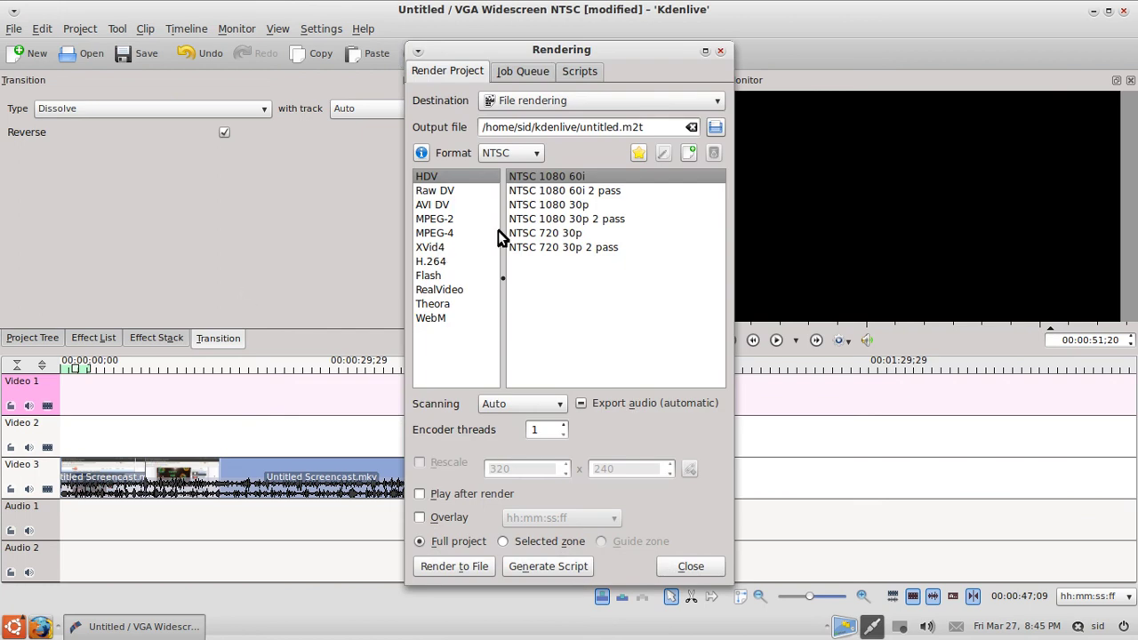
{"action": "left_click", "coordinate": [562, 235]}
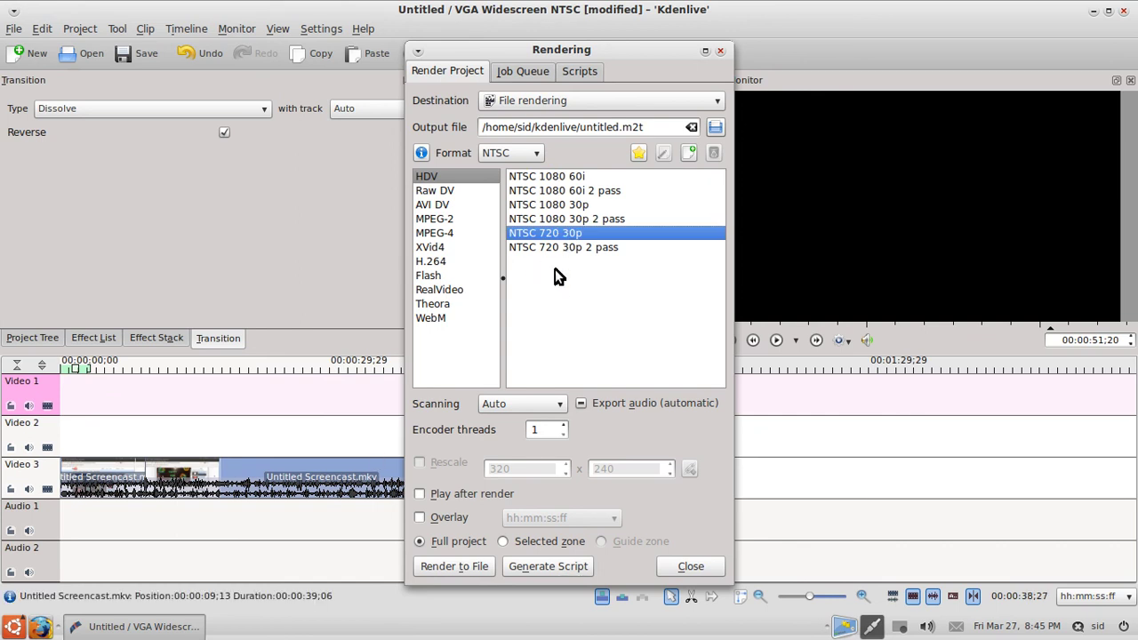
{"action": "left_click", "coordinate": [462, 190]}
{"action": "left_click", "coordinate": [436, 233]}
{"action": "left_click", "coordinate": [435, 276]}
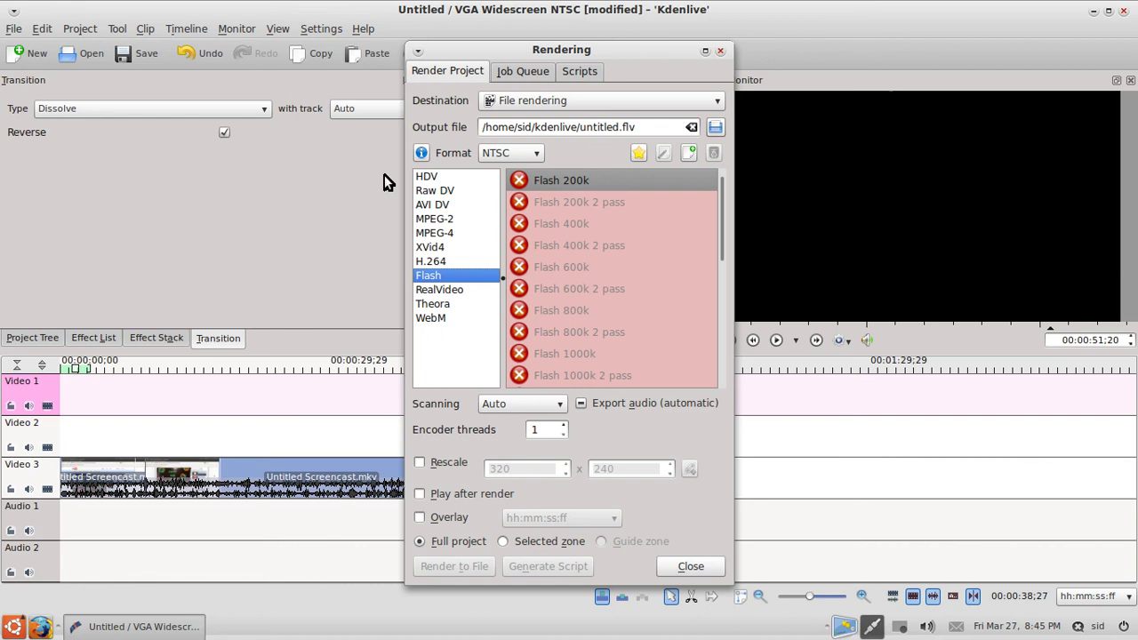
{"action": "left_click", "coordinate": [429, 176]}
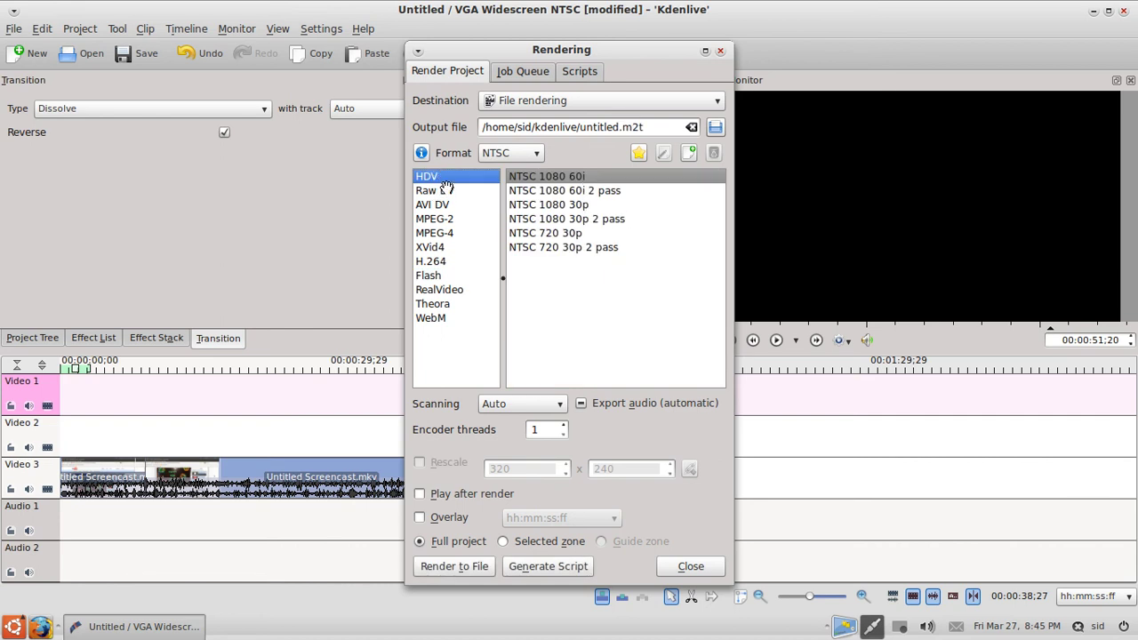
{"action": "left_click", "coordinate": [525, 235]}
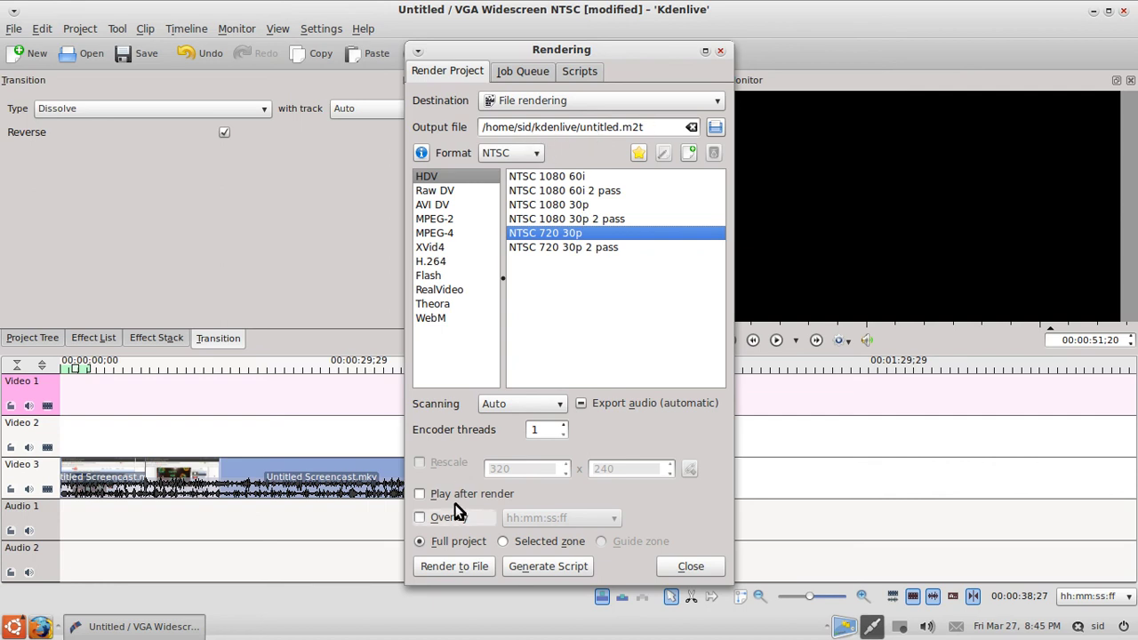
Decline overwriting and render the project to file as untitledfadfad.m2t
{"action": "left_click", "coordinate": [447, 567]}
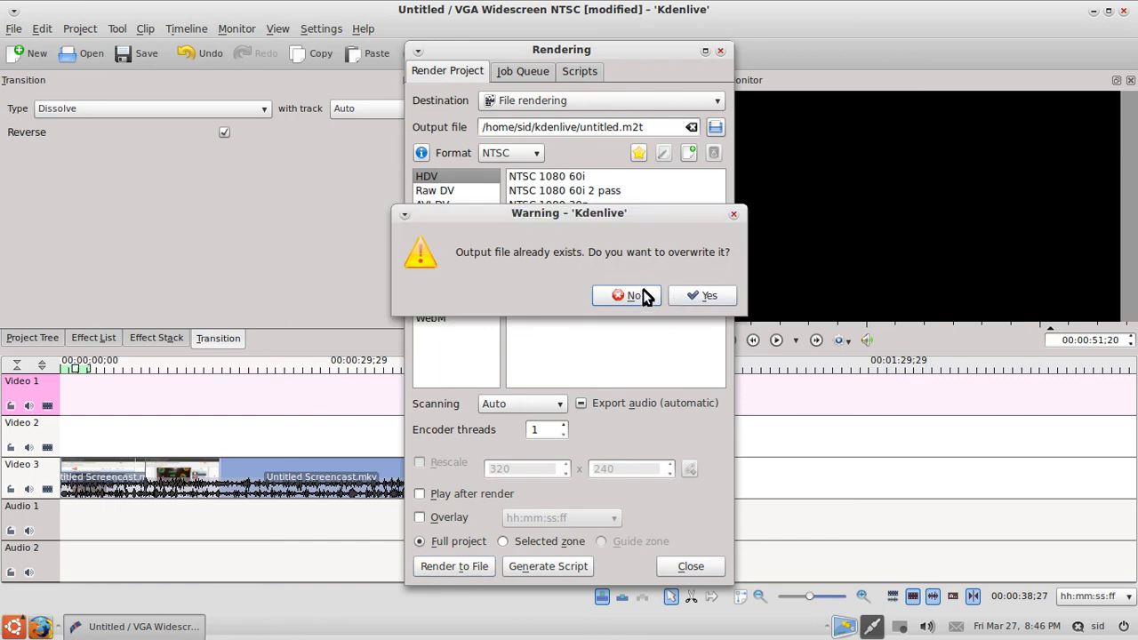
{"action": "left_click", "coordinate": [635, 295]}
{"action": "left_click", "coordinate": [608, 128]}
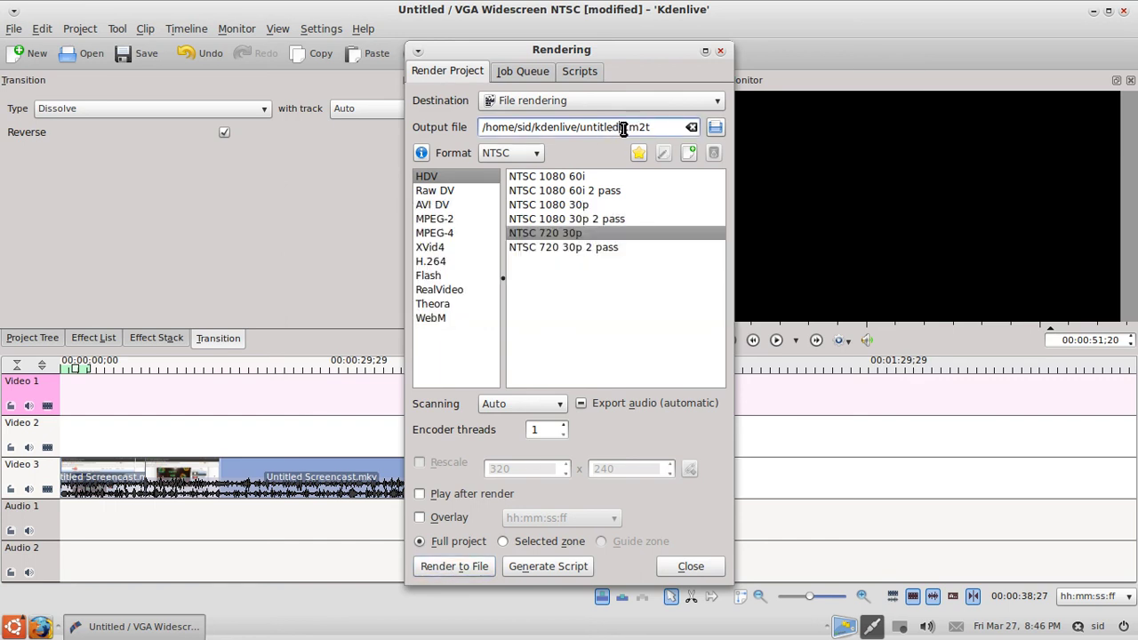
{"action": "type", "text": "fadfad"}
{"action": "left_click", "coordinate": [448, 566]}
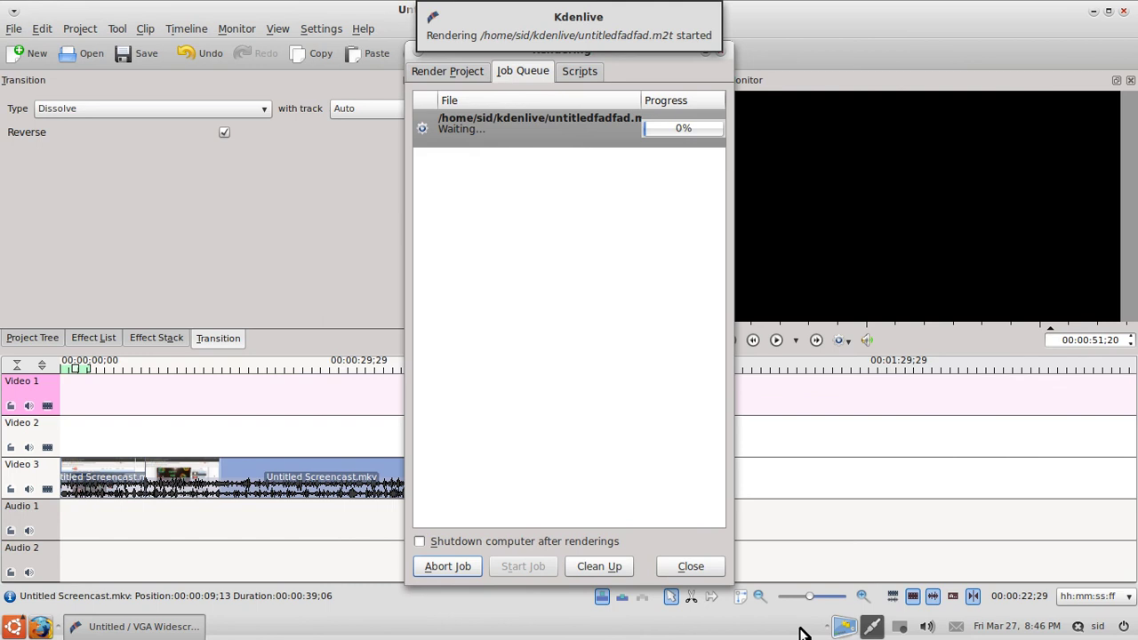
Close the Rendering dialog to return to the main editing window
{"action": "left_click", "coordinate": [682, 568]}
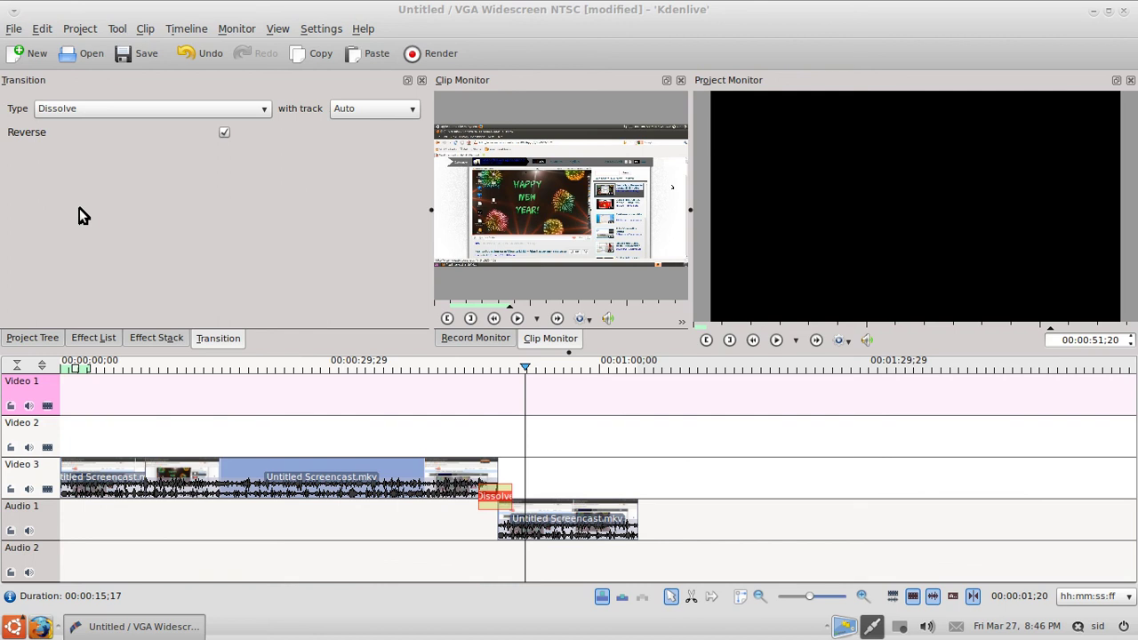